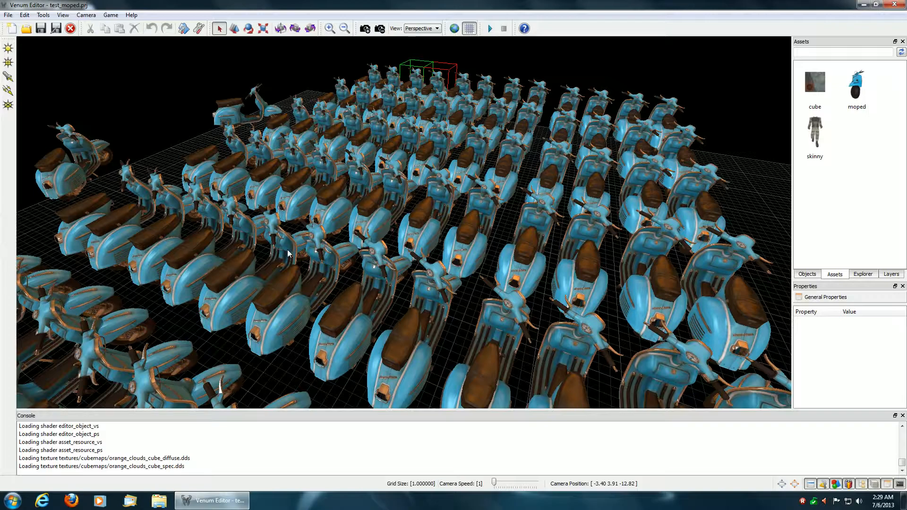
Step: Survey the whole grid of mopeds from above and along its front edge, including the separately parked ones
{"action": "scroll", "coordinate": [288, 250], "scroll_direction": "up", "scroll_amount": 5}
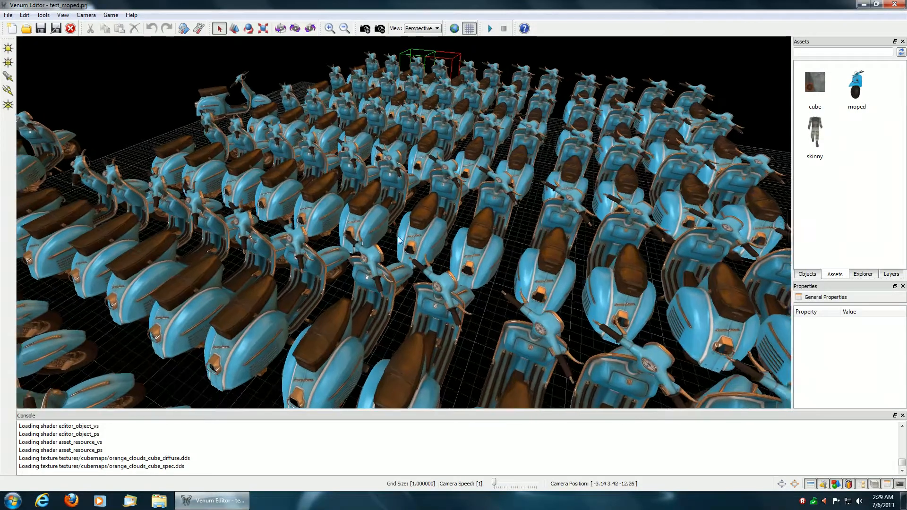
{"action": "right_click_drag", "start_coordinate": [420, 234], "coordinate": [498, 232]}
{"action": "scroll", "coordinate": [404, 222], "scroll_direction": "down", "scroll_amount": 5}
{"action": "key", "text": "a"}
{"action": "key", "text": "w"}
{"action": "key", "text": "w"}
{"action": "key", "text": "w"}
{"action": "key", "text": "w"}
{"action": "key", "text": "w"}
{"action": "key", "text": "s"}
{"action": "key", "text": "d"}
{"action": "key", "text": "d"}
{"action": "key", "text": "d"}
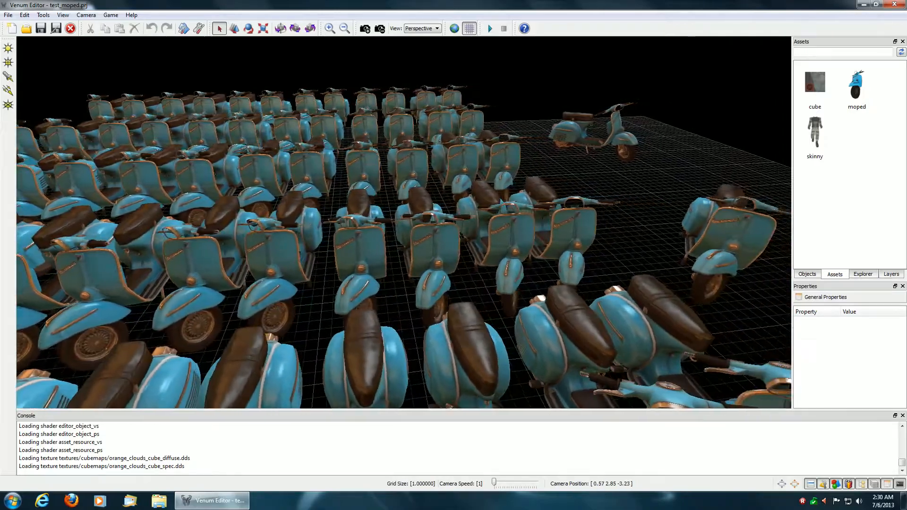
{"action": "key", "text": "d"}
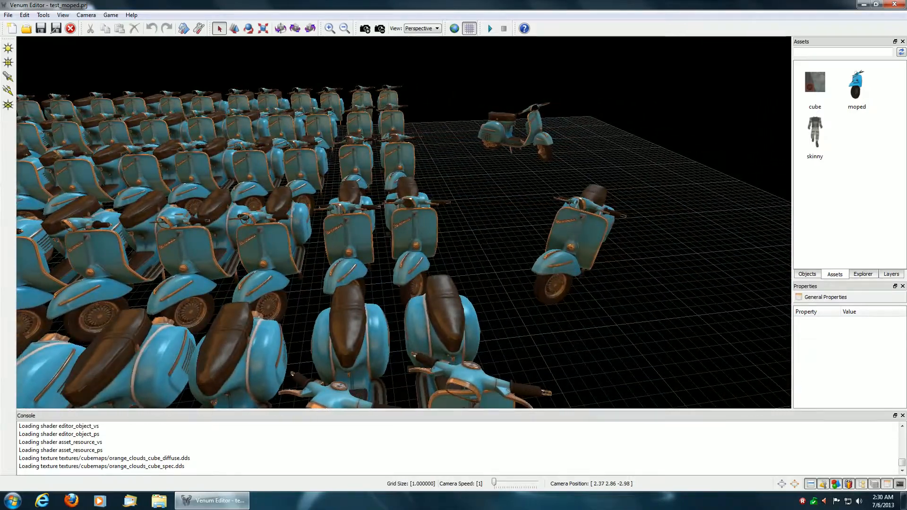
Step: Examine the mopeds' seats, bodywork and front shields up close by travelling low between the rows
{"action": "right_click_drag", "start_coordinate": [498, 232], "coordinate": [373, 233]}
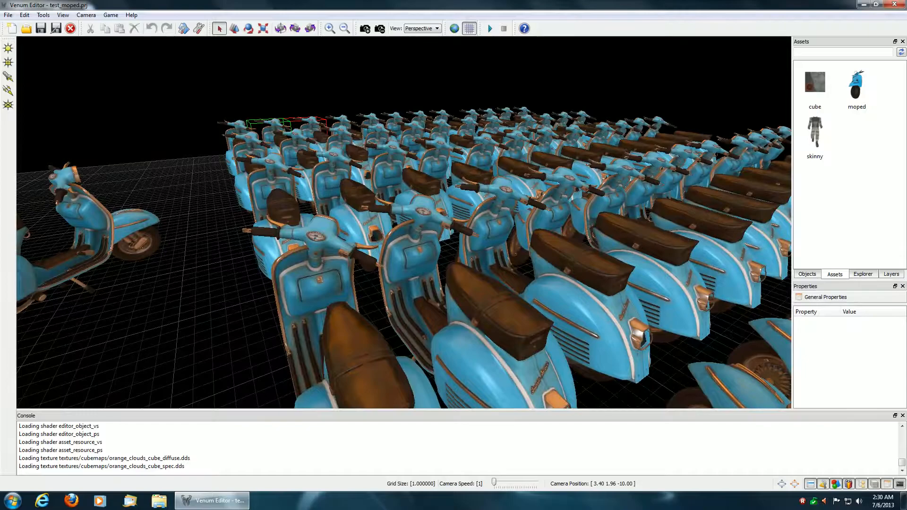
{"action": "key", "text": "s"}
{"action": "key", "text": "d"}
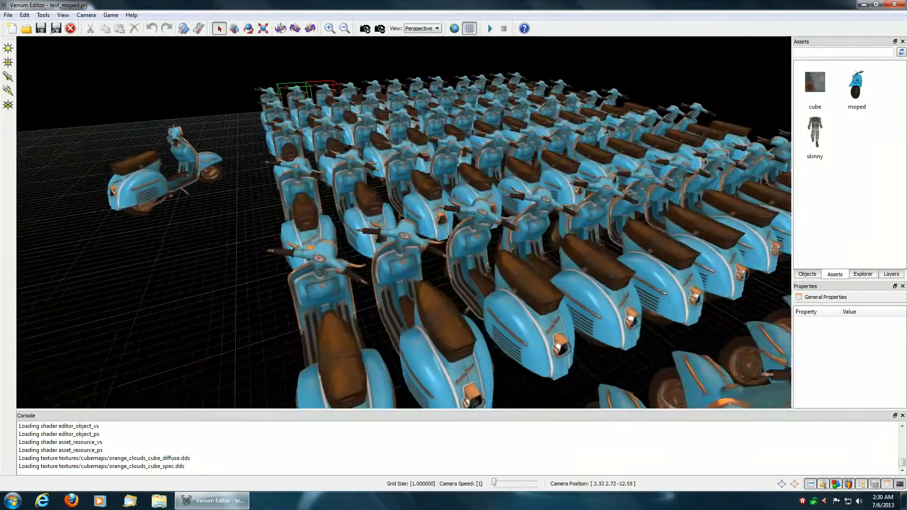
{"action": "key", "text": "d"}
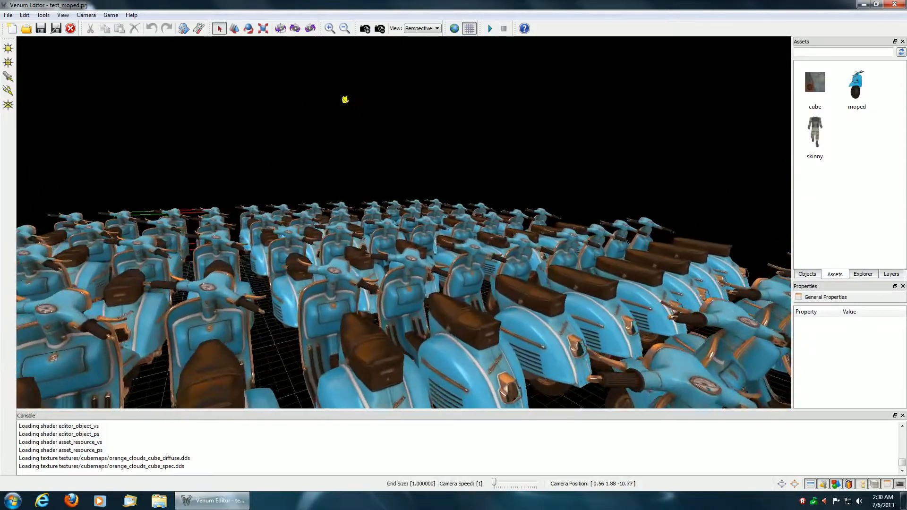
{"action": "key", "text": "w"}
{"action": "key", "text": "a"}
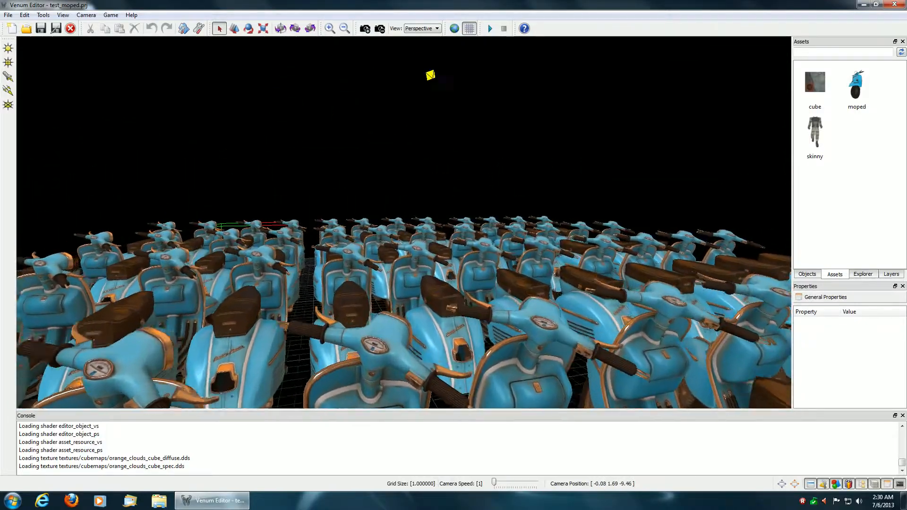
{"action": "key", "text": "w"}
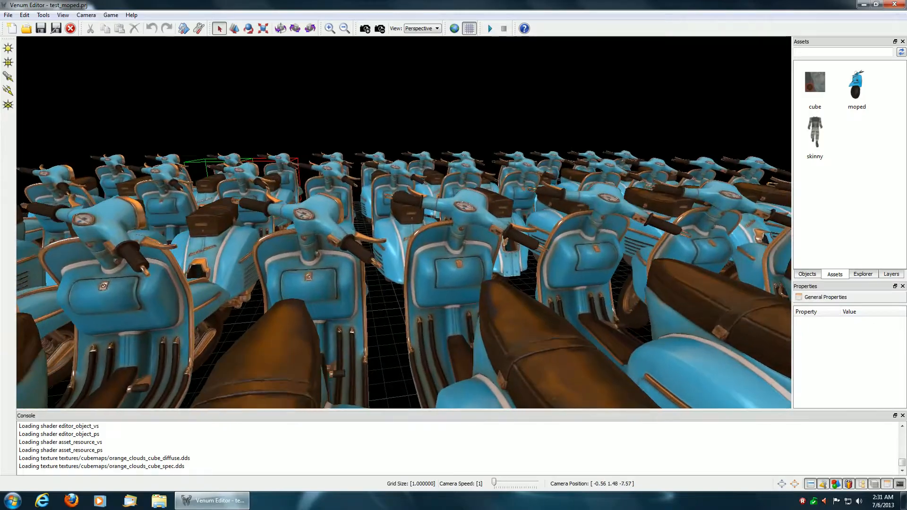
{"action": "key", "text": "w"}
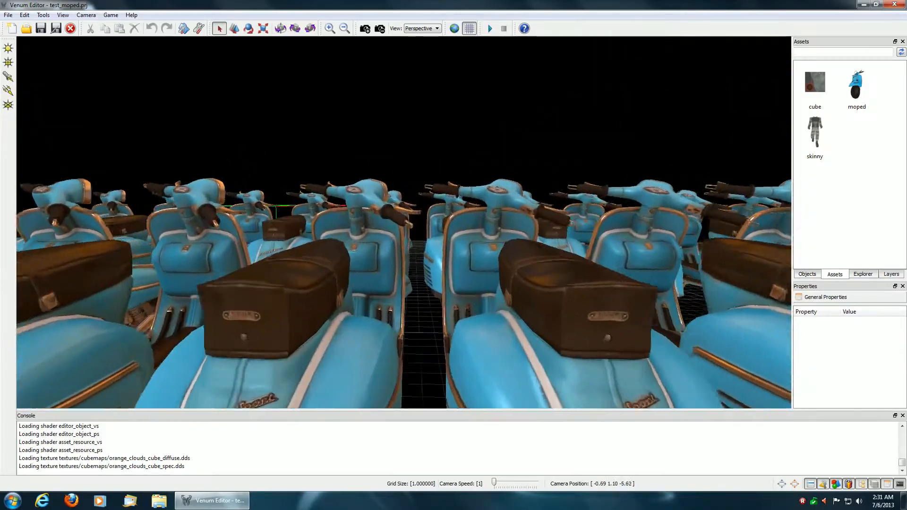
{"action": "key", "text": "w"}
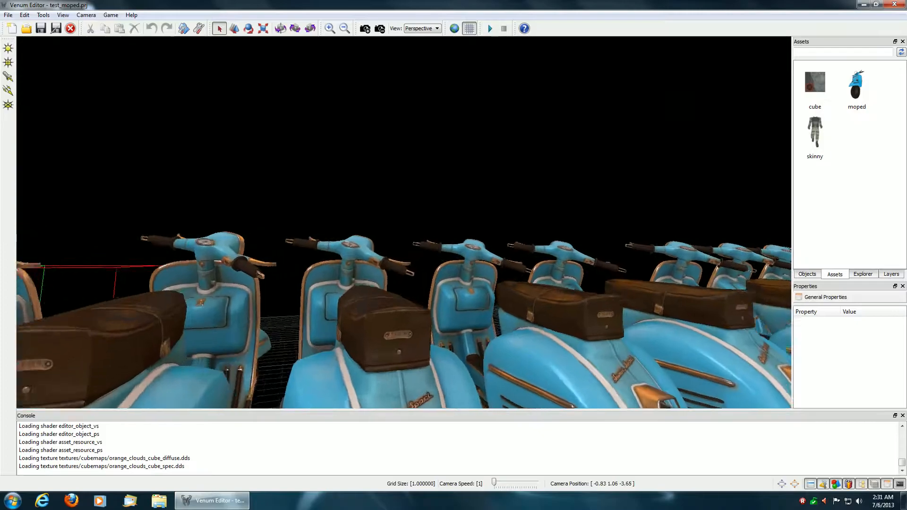
{"action": "key", "text": "w"}
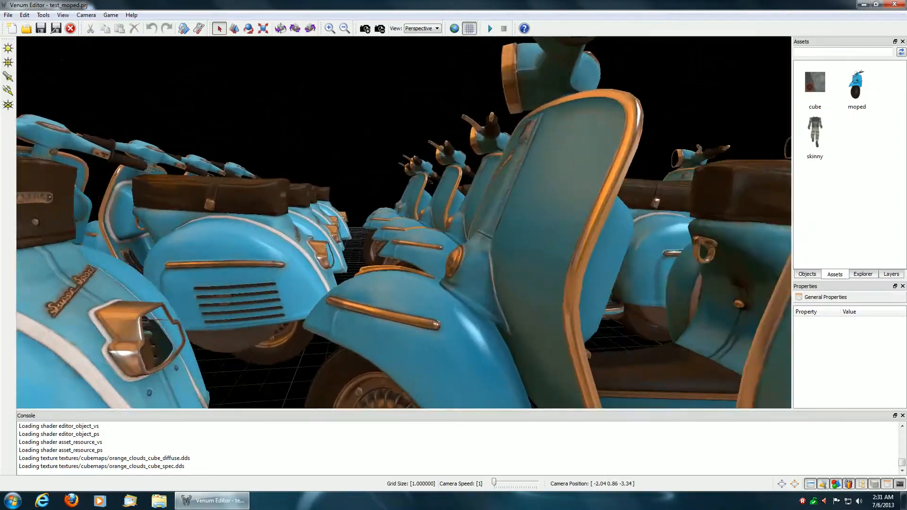
{"action": "key", "text": "w"}
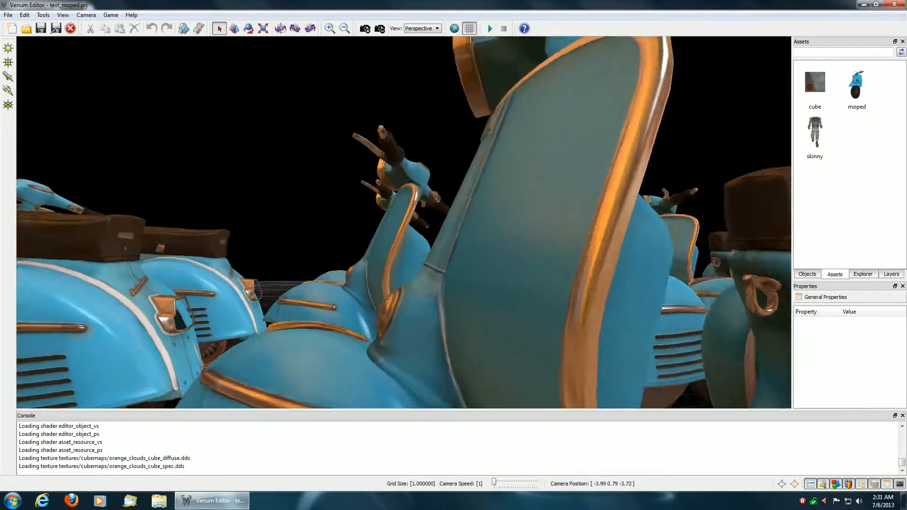
{"action": "key", "text": "w"}
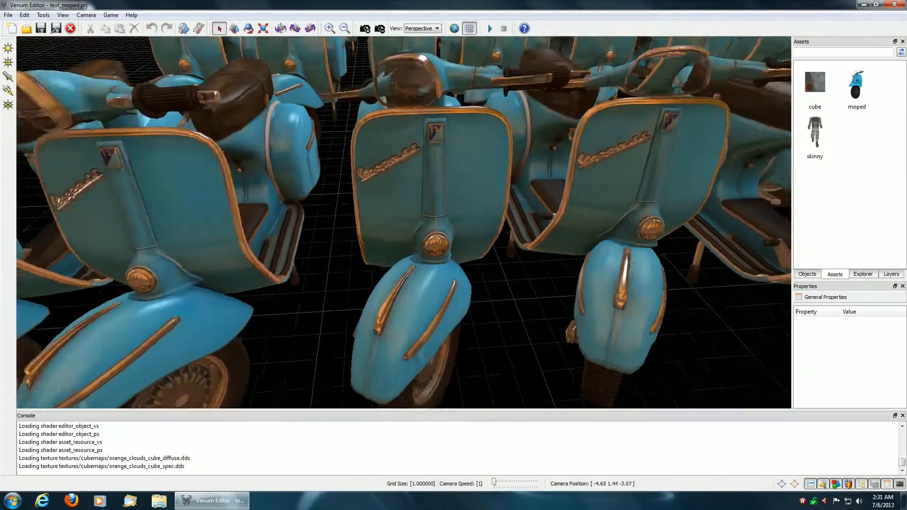
{"action": "key", "text": "s"}
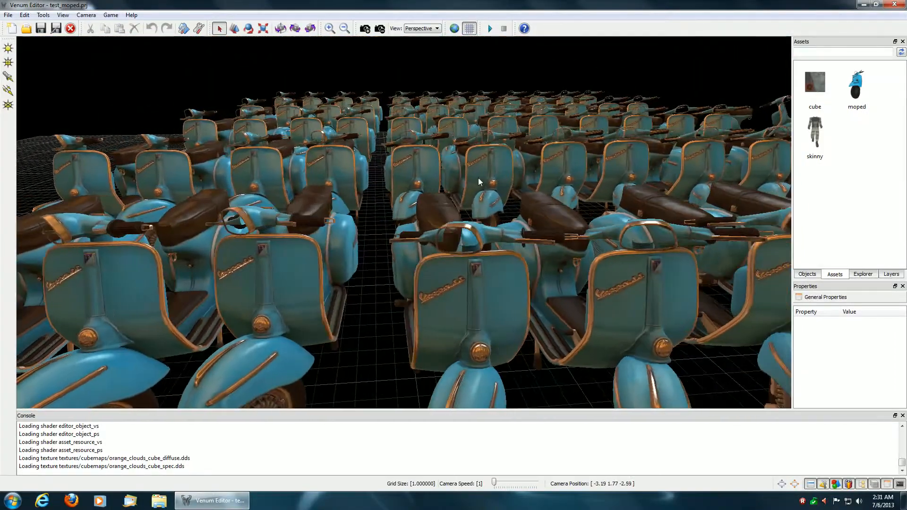
Step: Select a single moped inside the grid and examine it among its neighbours from several viewpoints
{"action": "left_click", "coordinate": [478, 177]}
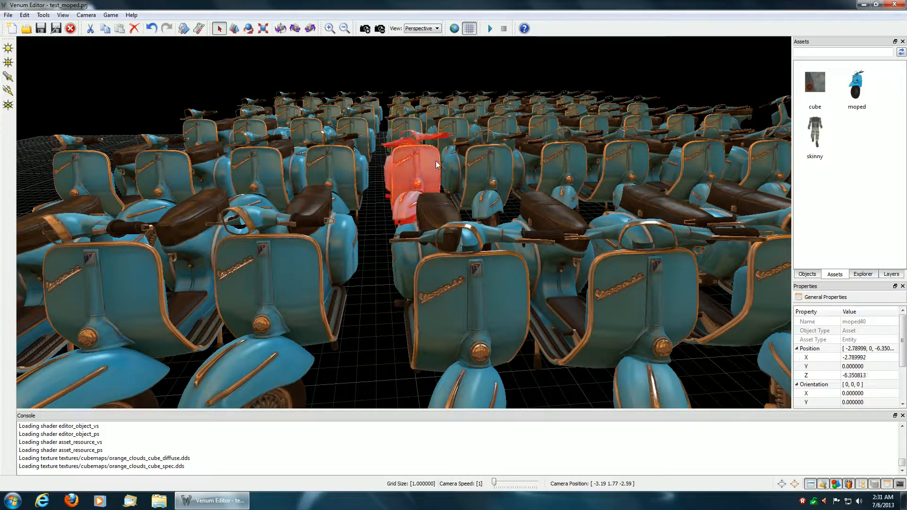
{"action": "right_click_drag", "start_coordinate": [468, 200], "coordinate": [416, 241]}
{"action": "key", "text": "d"}
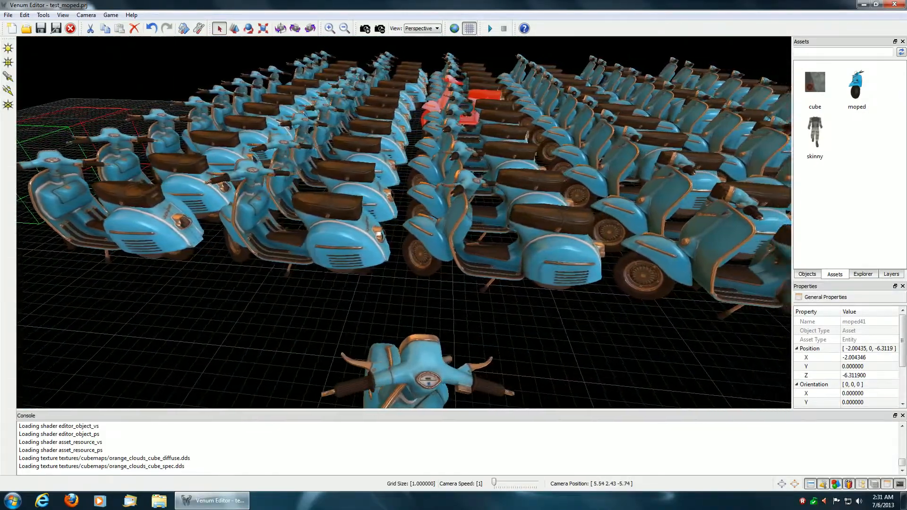
{"action": "right_click_drag", "start_coordinate": [416, 242], "coordinate": [345, 241]}
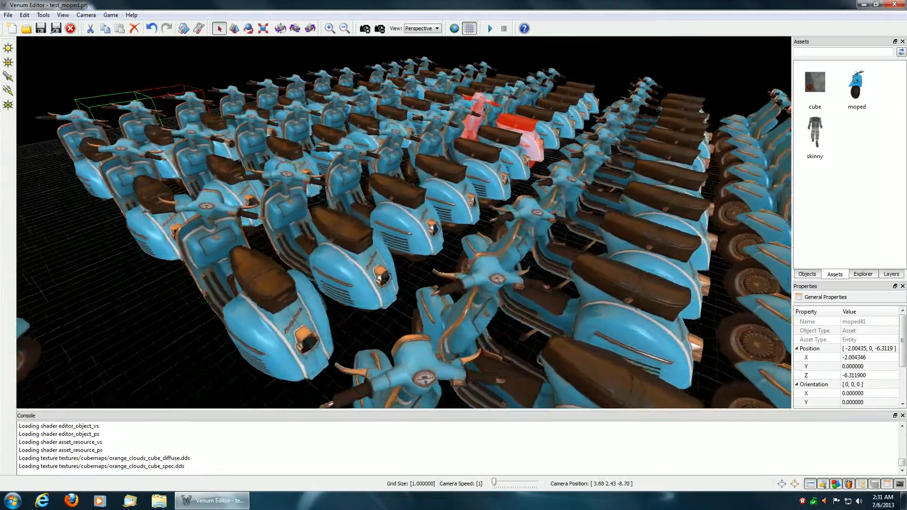
{"action": "mouse_move", "coordinate": [345, 241]}
{"action": "right_mouse_down"}
{"action": "mouse_move", "coordinate": [284, 240]}
{"action": "mouse_move", "coordinate": [349, 224]}
{"action": "right_mouse_up"}
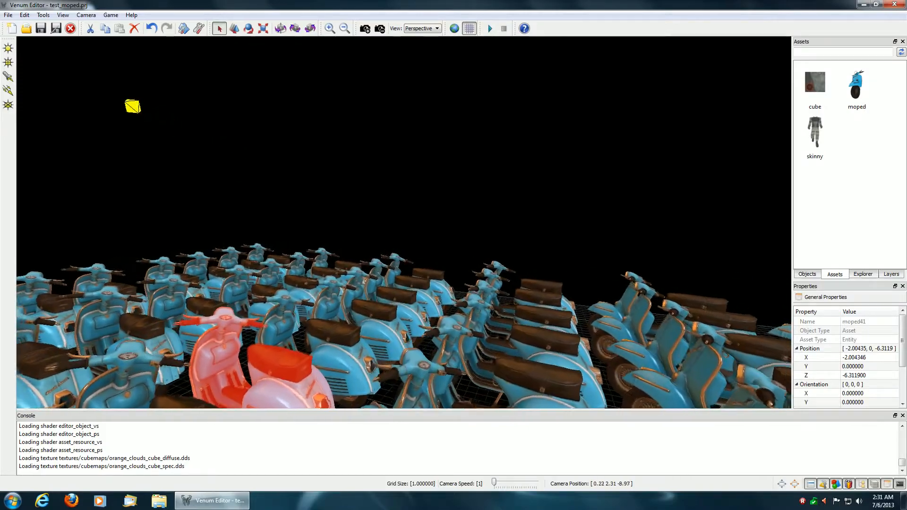
{"action": "right_click_drag", "start_coordinate": [404, 222], "coordinate": [397, 288]}
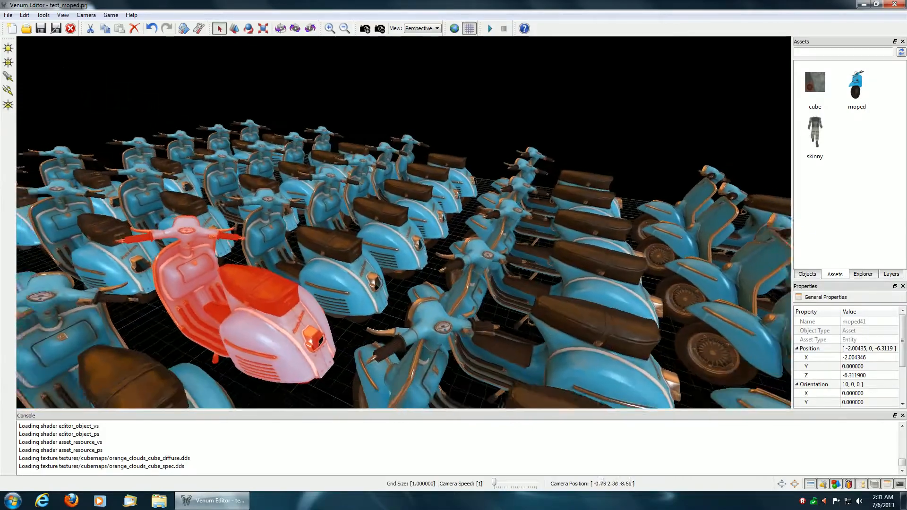
{"action": "key", "text": "s"}
{"action": "key", "text": "a"}
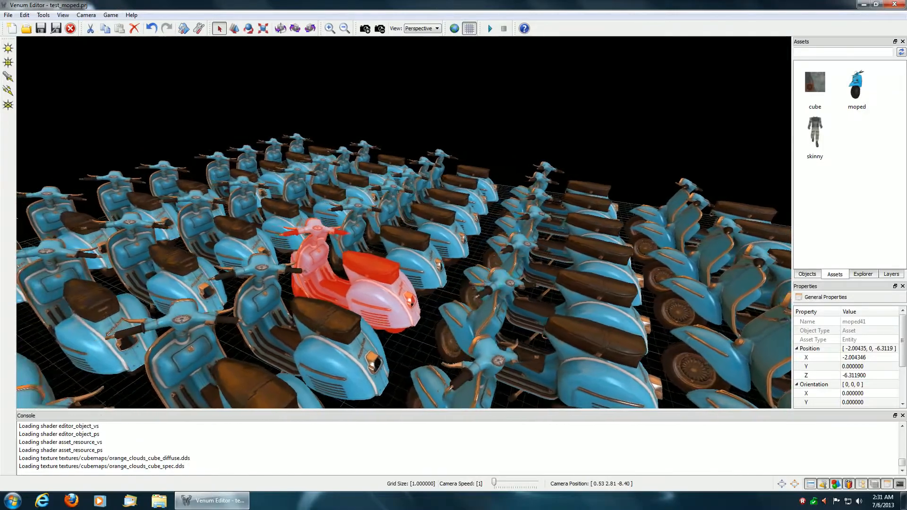
{"action": "key", "text": "a"}
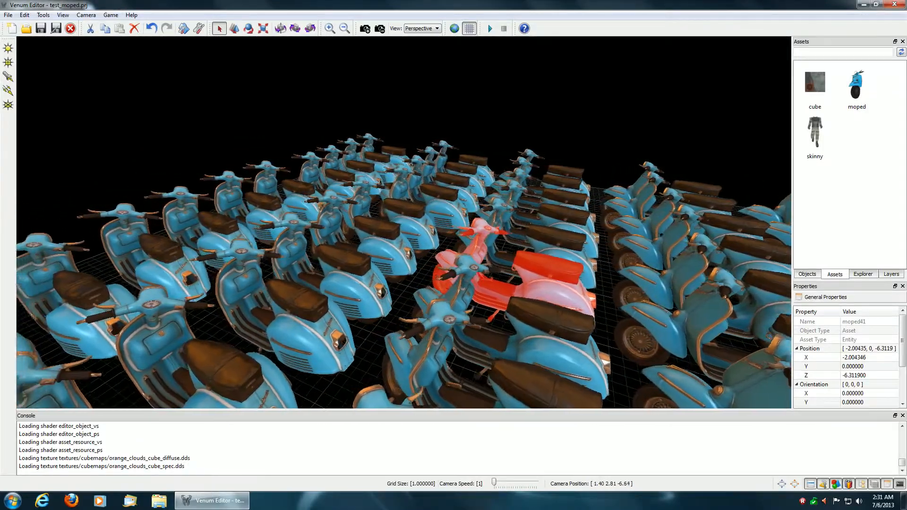
{"action": "key", "text": "a"}
{"action": "key", "text": "w"}
{"action": "key", "text": "w"}
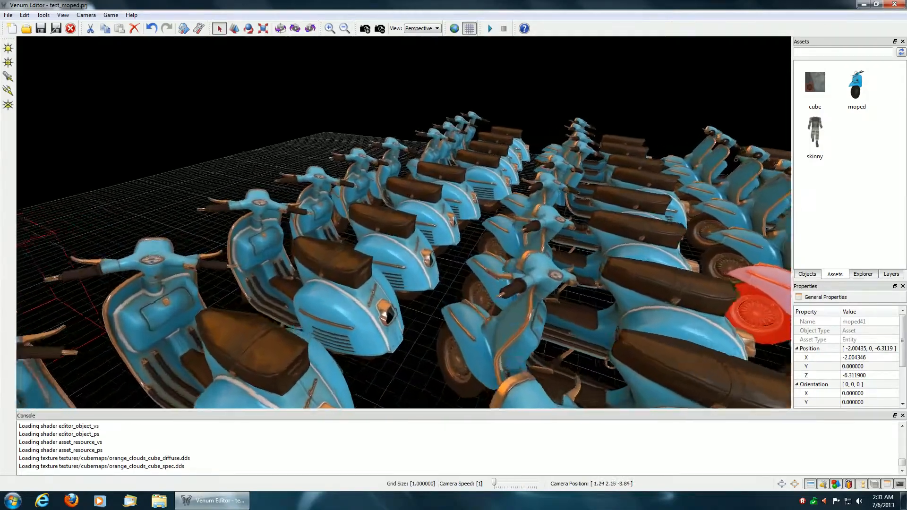
{"action": "key", "text": "s"}
{"action": "key", "text": "d"}
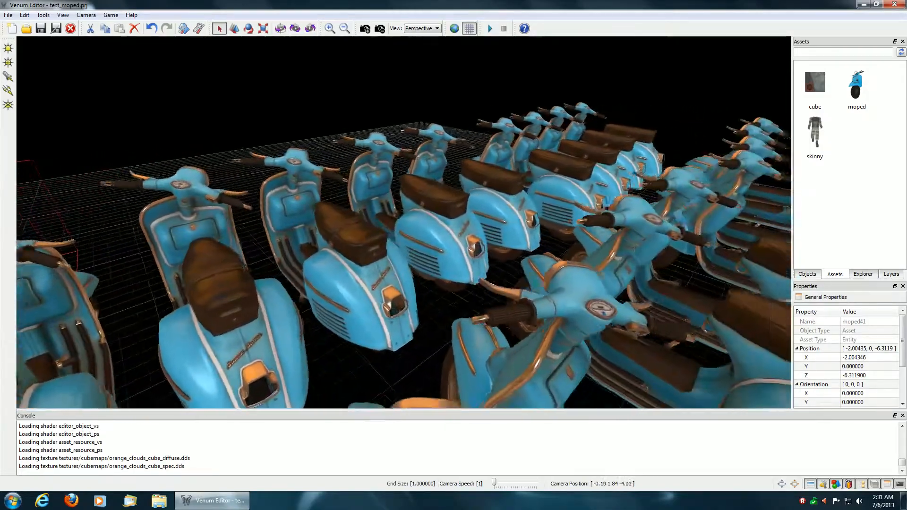
{"action": "key", "text": "s"}
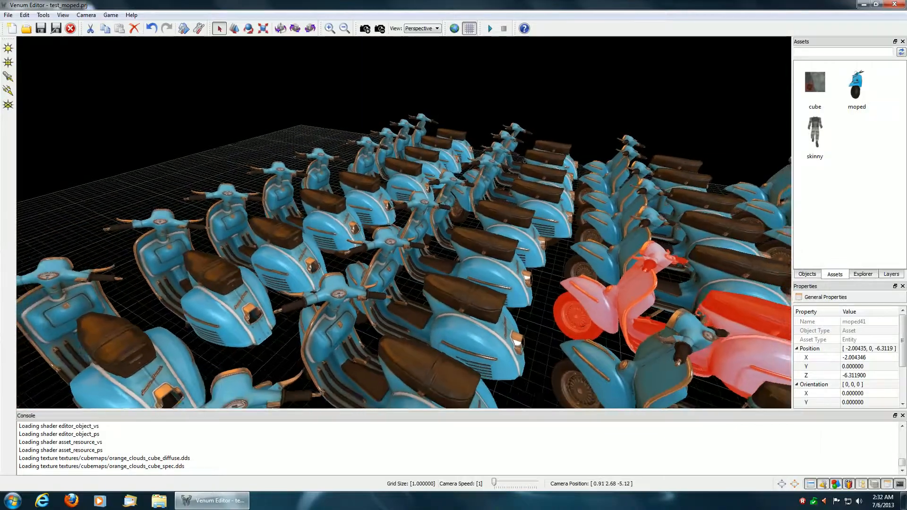
Step: Rotate the directional light above the mopeds to an orientation of about X 88.4, Y -15.3, Z -18.0
{"action": "key", "text": "s"}
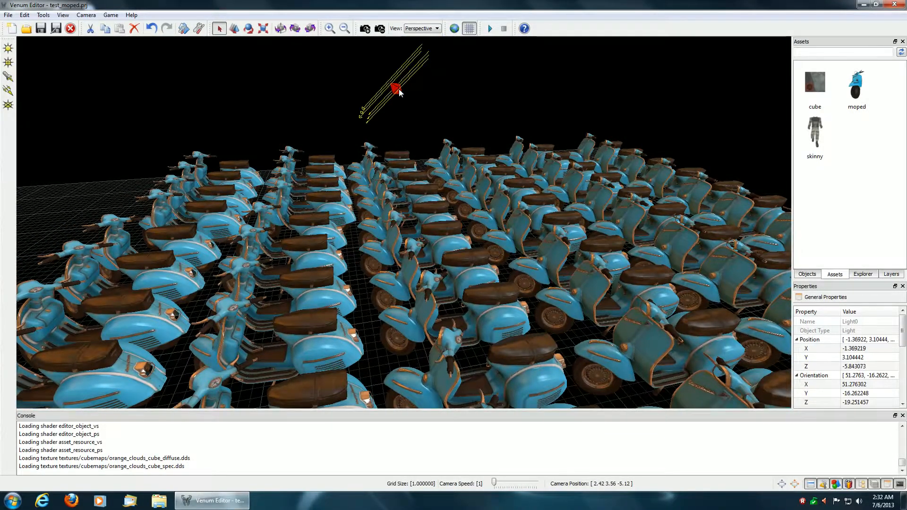
{"action": "key", "text": "d"}
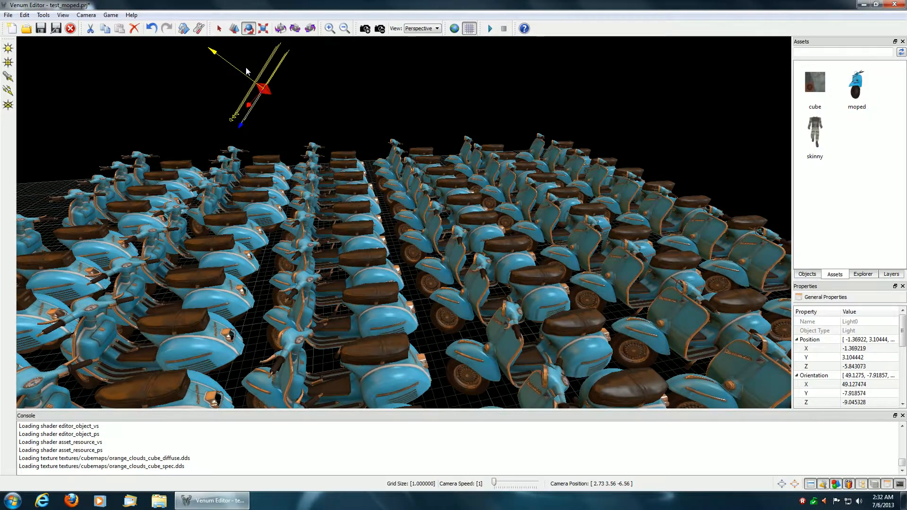
{"action": "left_click_drag", "start_coordinate": [246, 68], "coordinate": [207, 125]}
{"action": "mouse_move", "coordinate": [233, 81]}
{"action": "left_mouse_down"}
{"action": "mouse_move", "coordinate": [238, 73]}
{"action": "mouse_move", "coordinate": [179, 77]}
{"action": "mouse_move", "coordinate": [267, 110]}
{"action": "mouse_move", "coordinate": [186, 87]}
{"action": "mouse_move", "coordinate": [231, 95]}
{"action": "mouse_move", "coordinate": [206, 93]}
{"action": "mouse_move", "coordinate": [280, 106]}
{"action": "mouse_move", "coordinate": [212, 90]}
{"action": "left_mouse_up"}
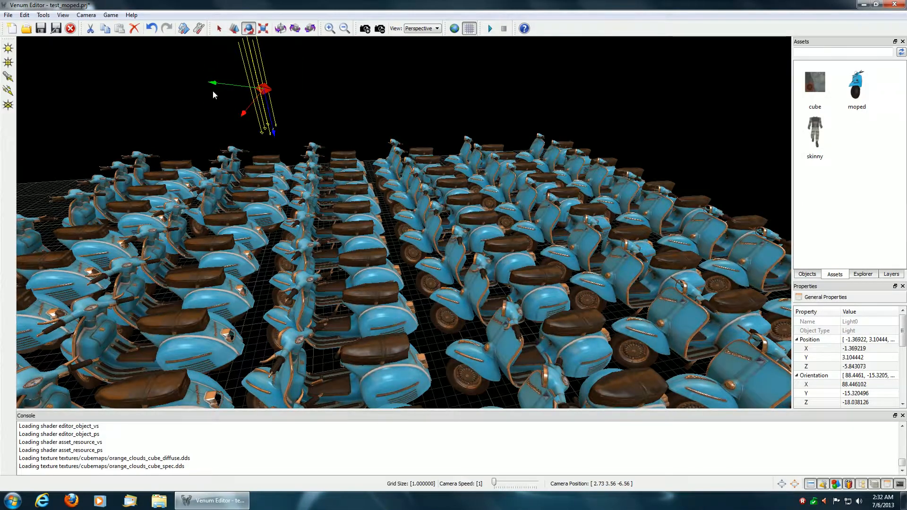
Step: Examine how the rotated directional light falls on the mopeds from the rear, side and front
{"action": "key", "text": "d"}
{"action": "key", "text": "d"}
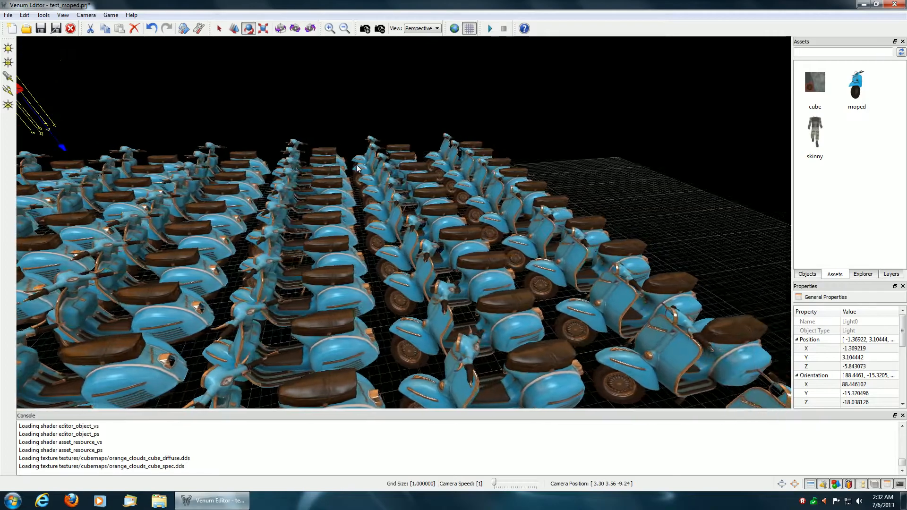
{"action": "key", "text": "d"}
{"action": "right_click_drag", "start_coordinate": [357, 165], "coordinate": [137, 129]}
{"action": "key", "text": "w"}
{"action": "key", "text": "w"}
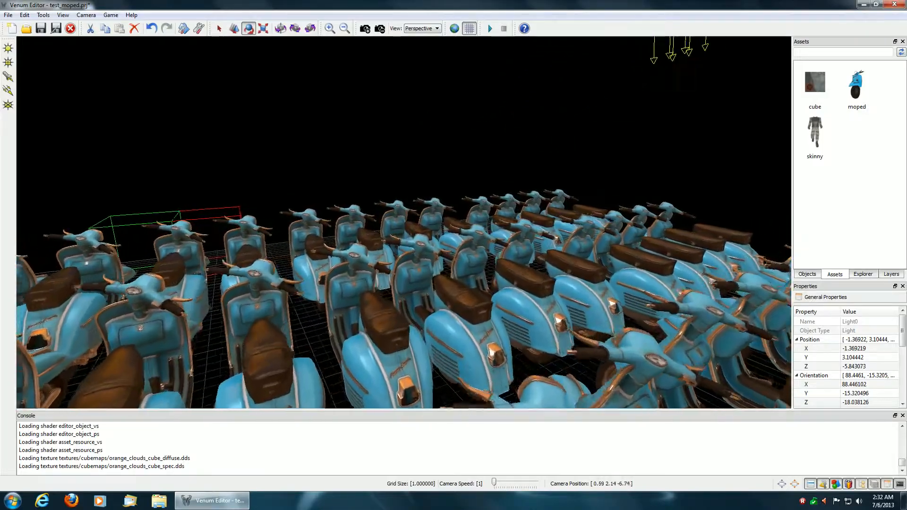
{"action": "right_click_drag", "start_coordinate": [404, 222], "coordinate": [647, 275]}
{"action": "key", "text": "s"}
{"action": "key", "text": "a"}
{"action": "key", "text": "a"}
{"action": "right_click_drag", "start_coordinate": [529, 286], "coordinate": [595, 289]}
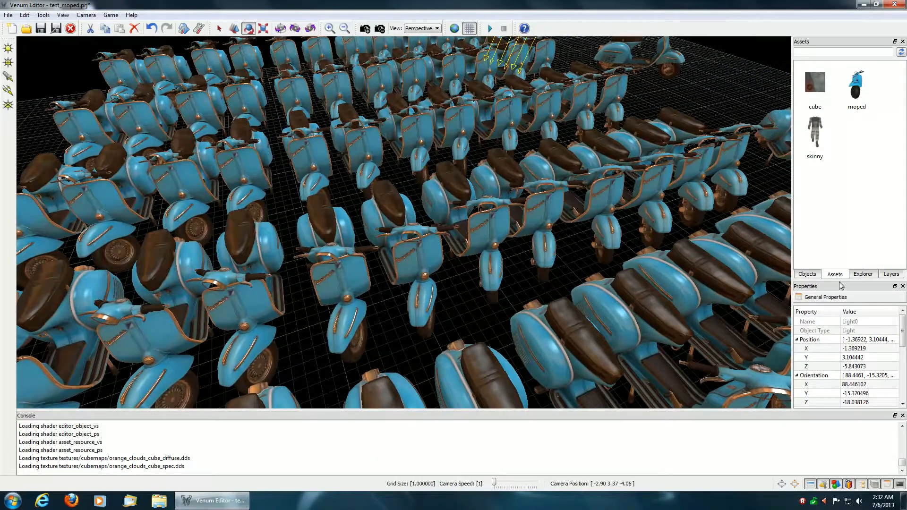
Step: Enlarge the properties area, set the directional light's intensity to 4.00 and deselect the light
{"action": "left_click_drag", "start_coordinate": [836, 281], "coordinate": [847, 201]}
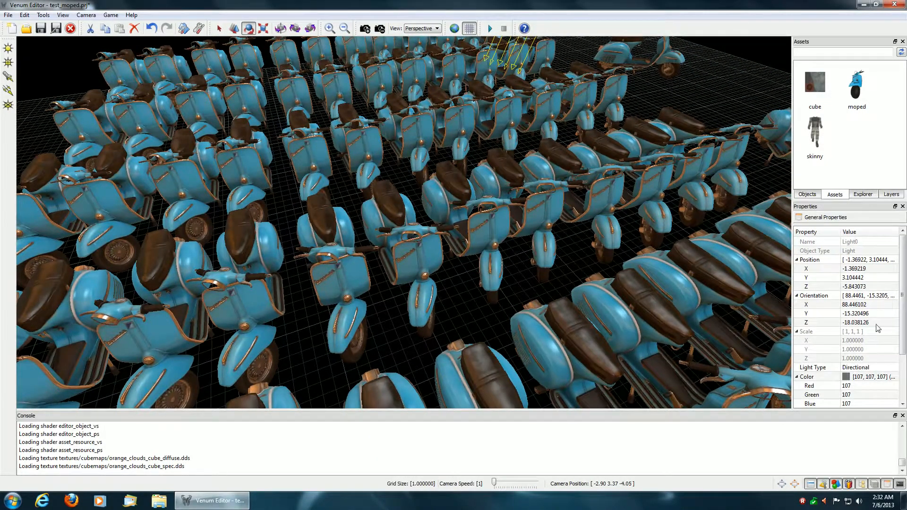
{"action": "left_click_drag", "start_coordinate": [903, 346], "coordinate": [906, 364]}
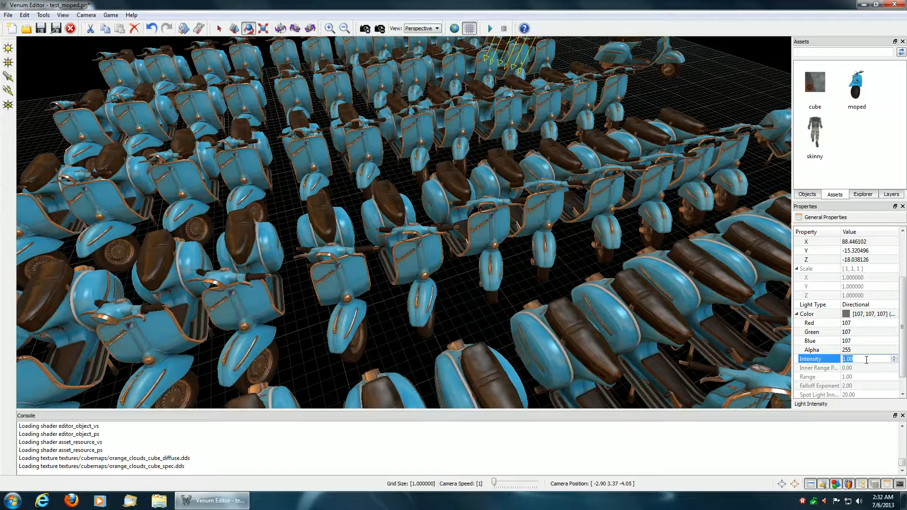
{"action": "key", "text": "Return"}
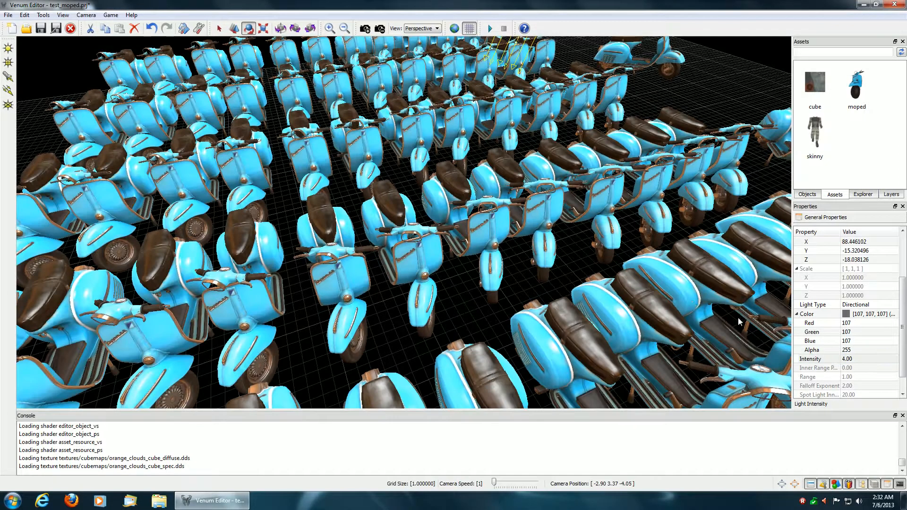
{"action": "left_click", "coordinate": [529, 287]}
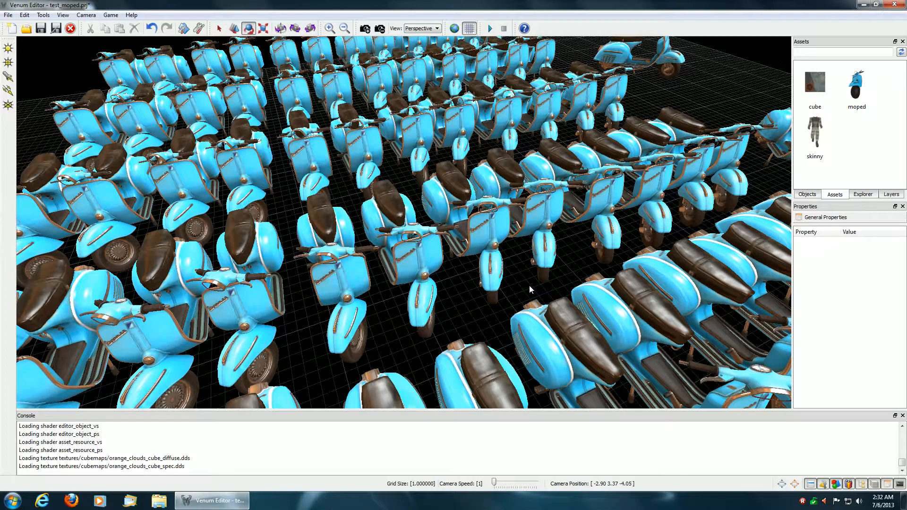
Step: Examine the brightly lit moped grid from the front, side and rear, ending on an overview that includes the light
{"action": "right_click_drag", "start_coordinate": [529, 286], "coordinate": [581, 288]}
{"action": "key", "text": "w"}
{"action": "key", "text": "a"}
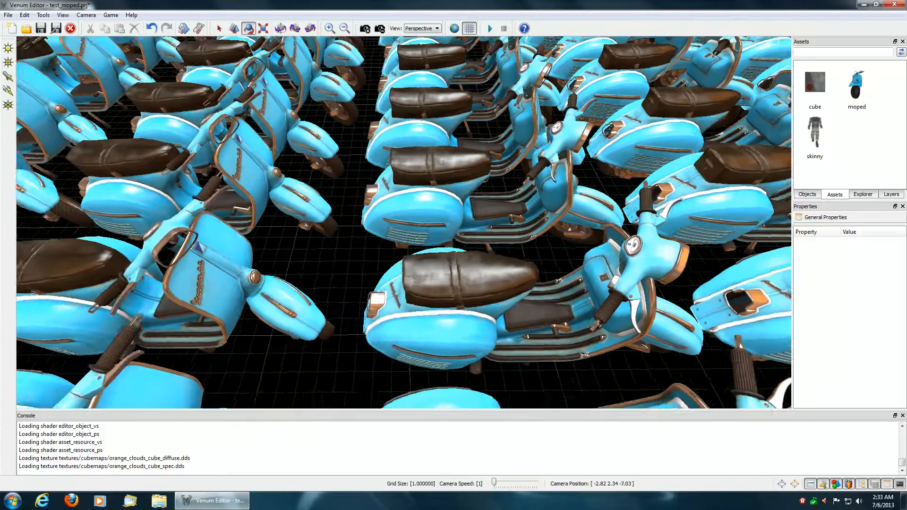
{"action": "right_click_drag", "start_coordinate": [511, 286], "coordinate": [638, 285]}
{"action": "key", "text": "s"}
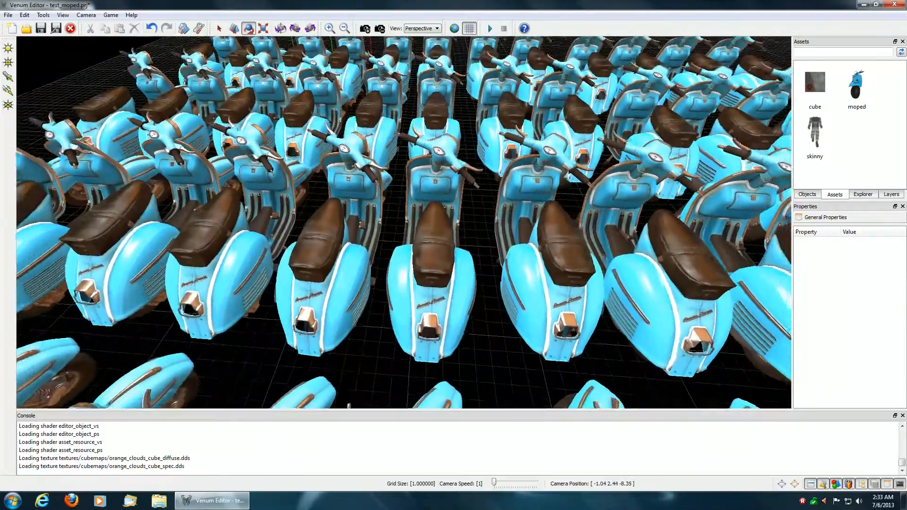
{"action": "key", "text": "d"}
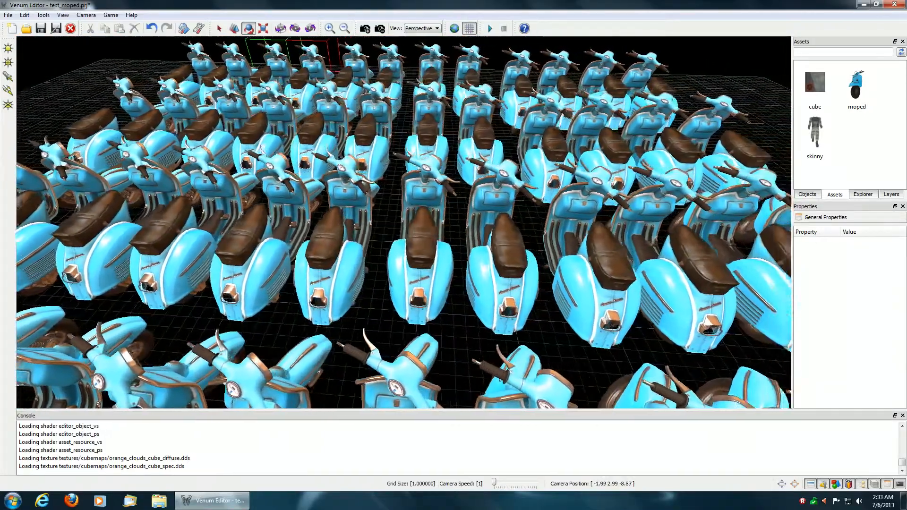
{"action": "right_click_drag", "start_coordinate": [638, 285], "coordinate": [603, 232]}
{"action": "key", "text": "s"}
{"action": "key", "text": "d"}
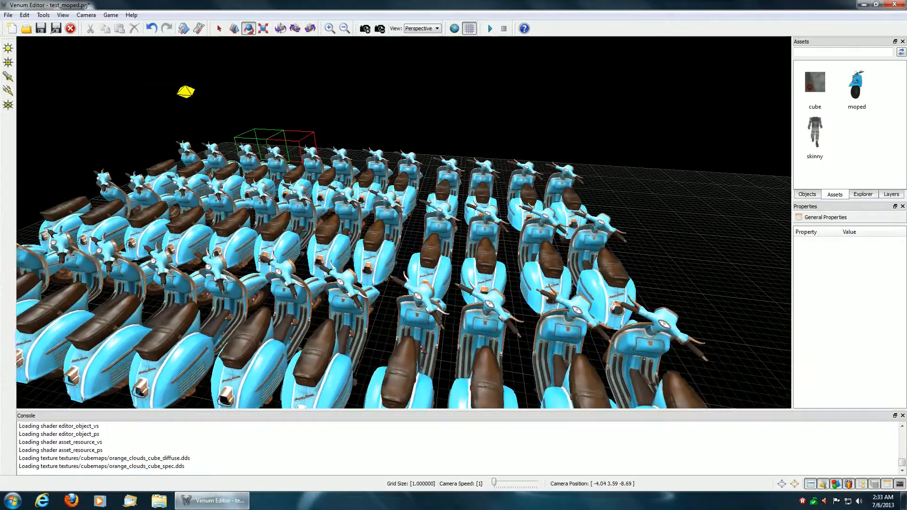
Step: Select the directional light above the mopeds and set its intensity to 1.00
{"action": "left_click", "coordinate": [217, 92]}
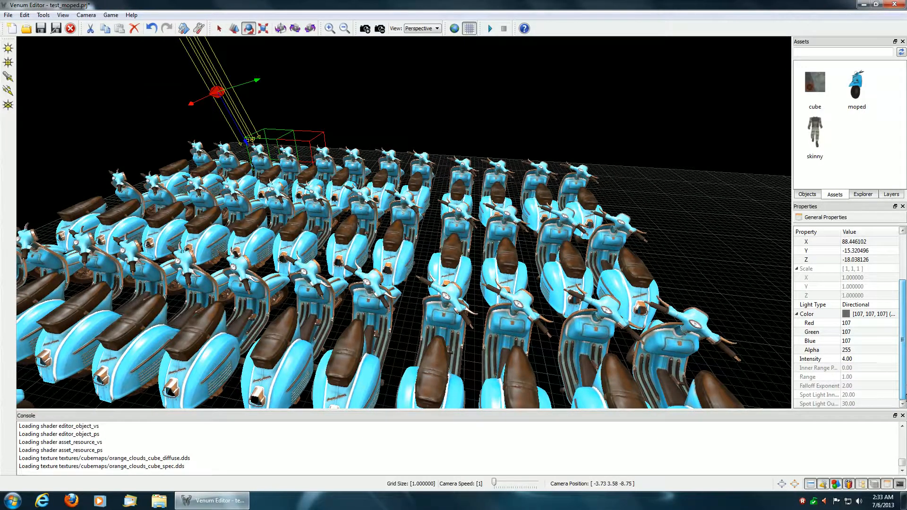
{"action": "left_click", "coordinate": [867, 359]}
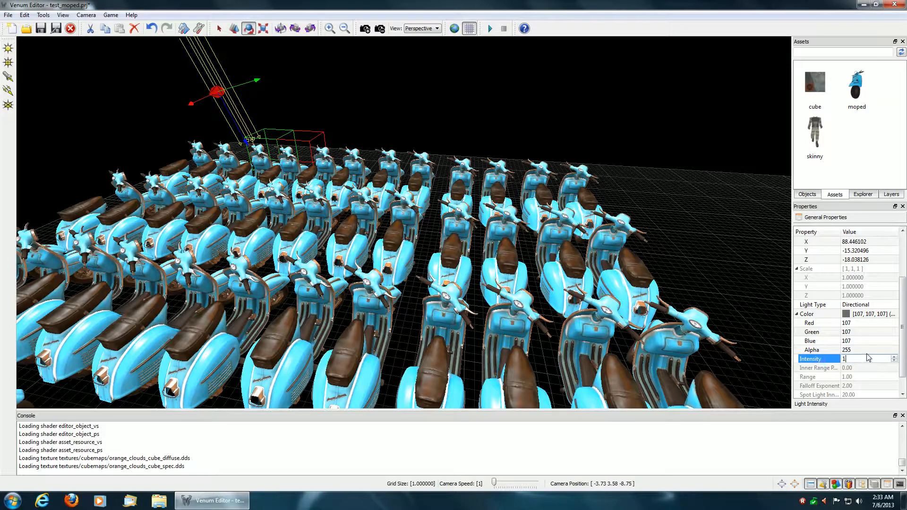
{"action": "left_click", "coordinate": [869, 353]}
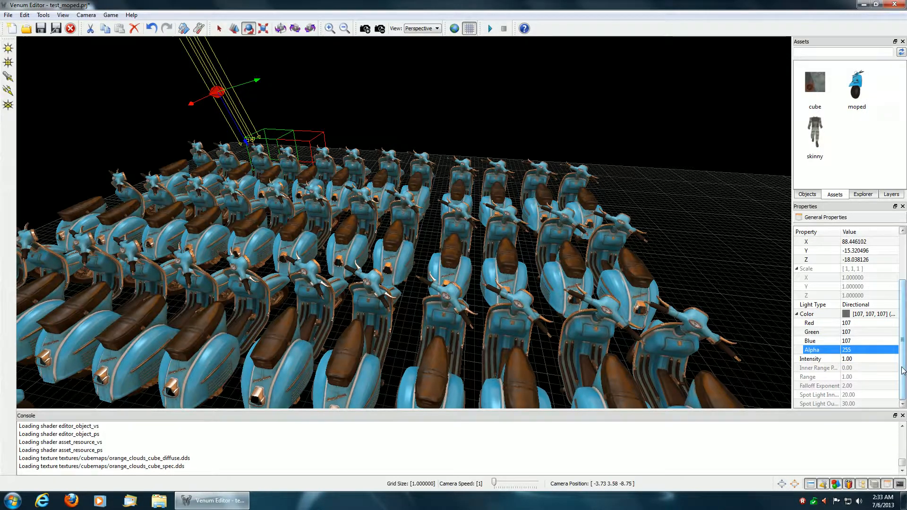
Step: Brighten the directional light's color to a medium grey of RGB 158, 158, 158
{"action": "left_click", "coordinate": [877, 315]}
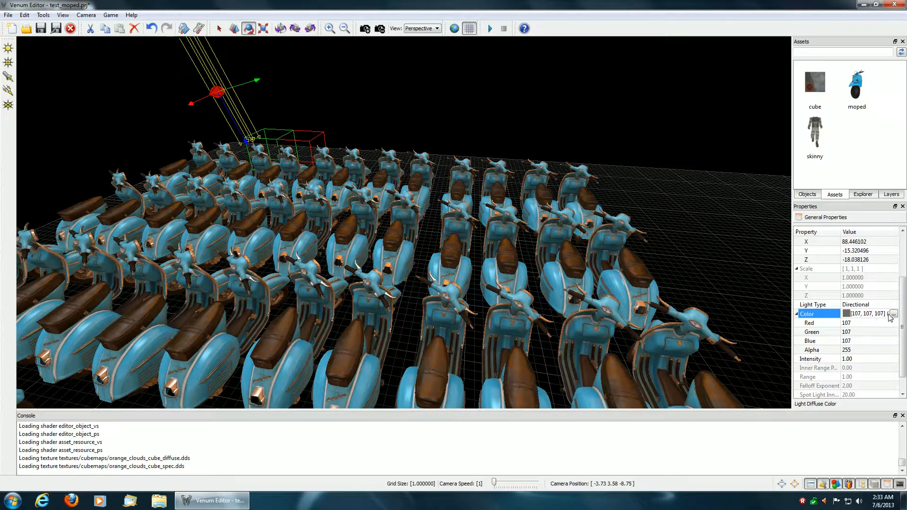
{"action": "left_click", "coordinate": [892, 314]}
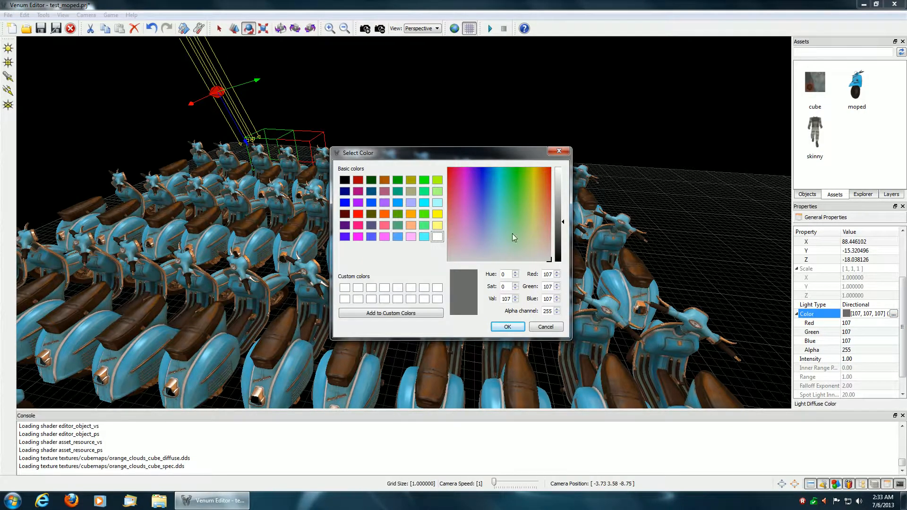
{"action": "left_click_drag", "start_coordinate": [557, 195], "coordinate": [559, 203]}
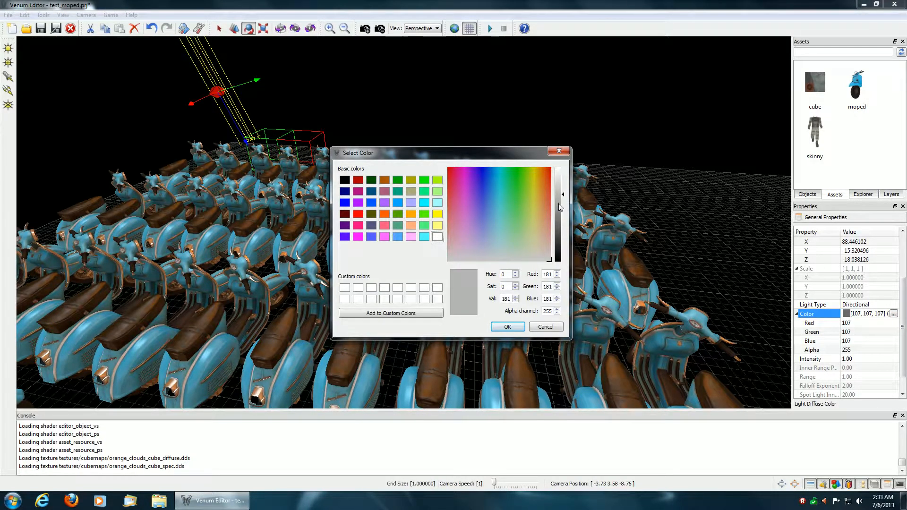
{"action": "left_click", "coordinate": [508, 327]}
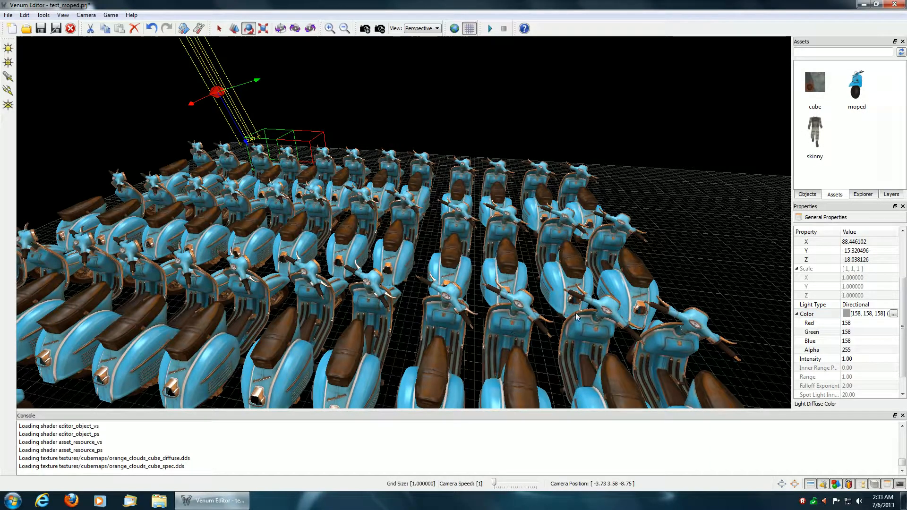
Step: Change the directional light's color to bright green, RGB 53, 238, 59, and view its effect on the mopeds
{"action": "left_click", "coordinate": [893, 314]}
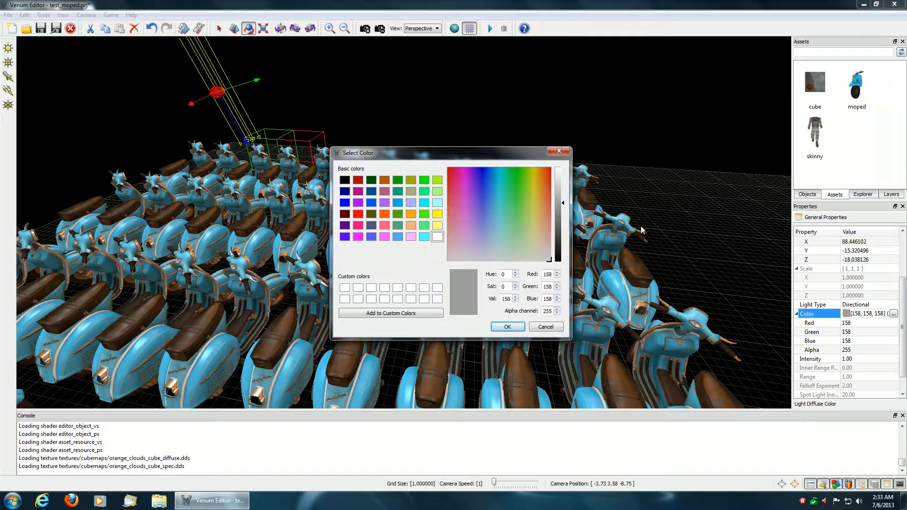
{"action": "left_click", "coordinate": [515, 189]}
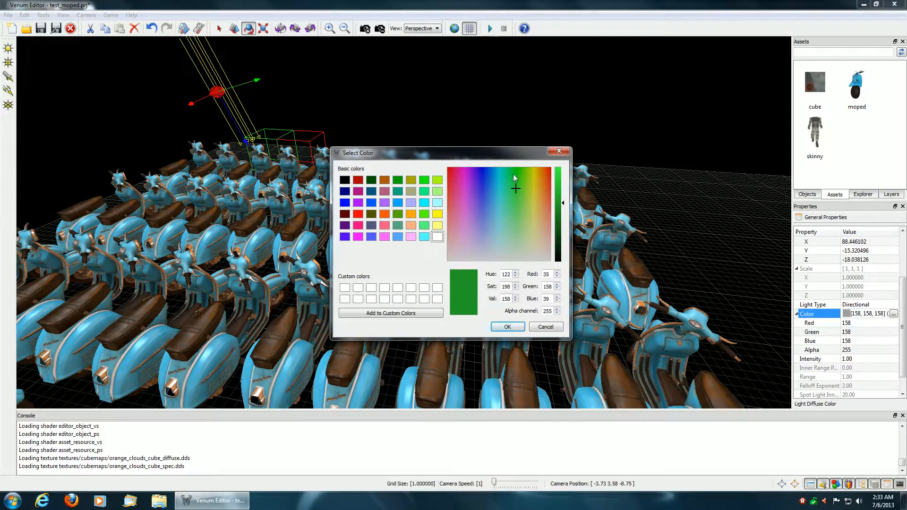
{"action": "left_click", "coordinate": [558, 173]}
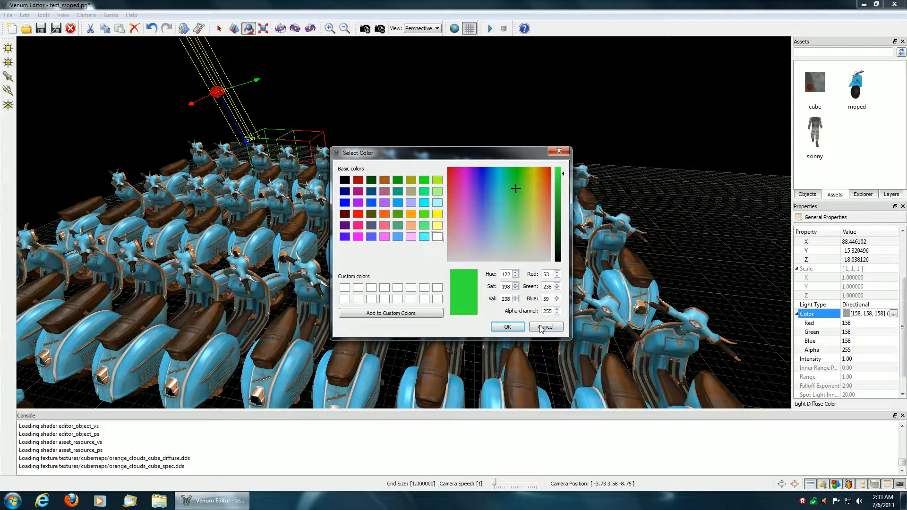
{"action": "left_click", "coordinate": [521, 327]}
{"action": "right_click_drag", "start_coordinate": [555, 314], "coordinate": [747, 308]}
Step: Set the directional light's color to a neutral light grey of RGB 184, 184, 184 and view the mopeds under it
{"action": "left_click", "coordinate": [892, 314]}
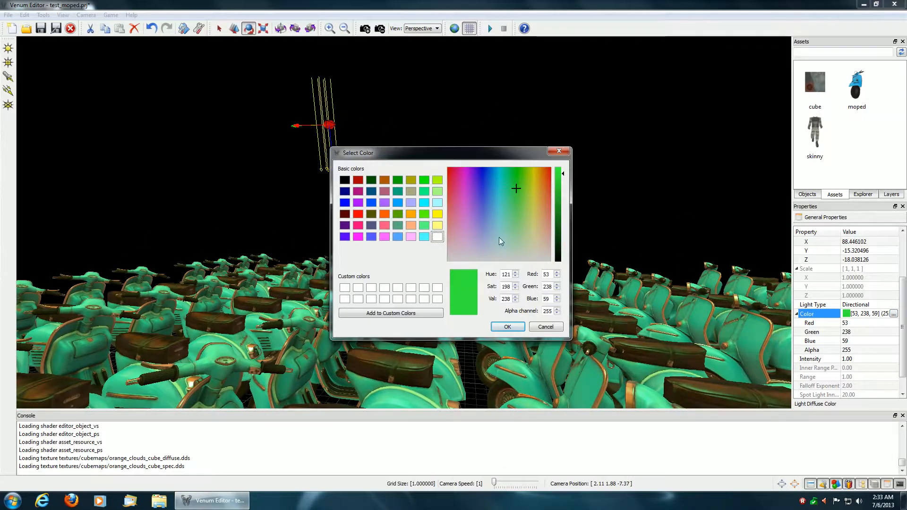
{"action": "left_click", "coordinate": [438, 238]}
{"action": "mouse_move", "coordinate": [558, 193]}
{"action": "left_mouse_down"}
{"action": "mouse_move", "coordinate": [557, 203]}
{"action": "mouse_move", "coordinate": [556, 193]}
{"action": "left_mouse_up"}
{"action": "left_click", "coordinate": [514, 327]}
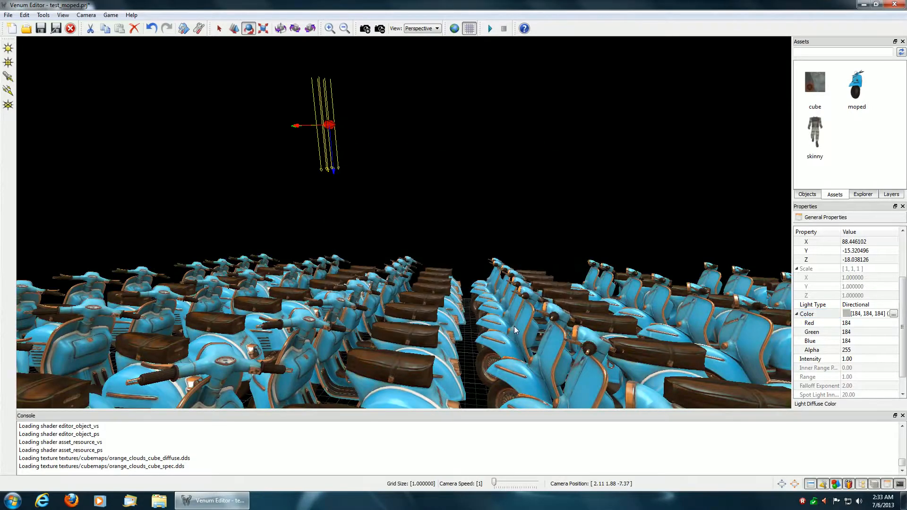
{"action": "right_click_drag", "start_coordinate": [452, 331], "coordinate": [429, 338]}
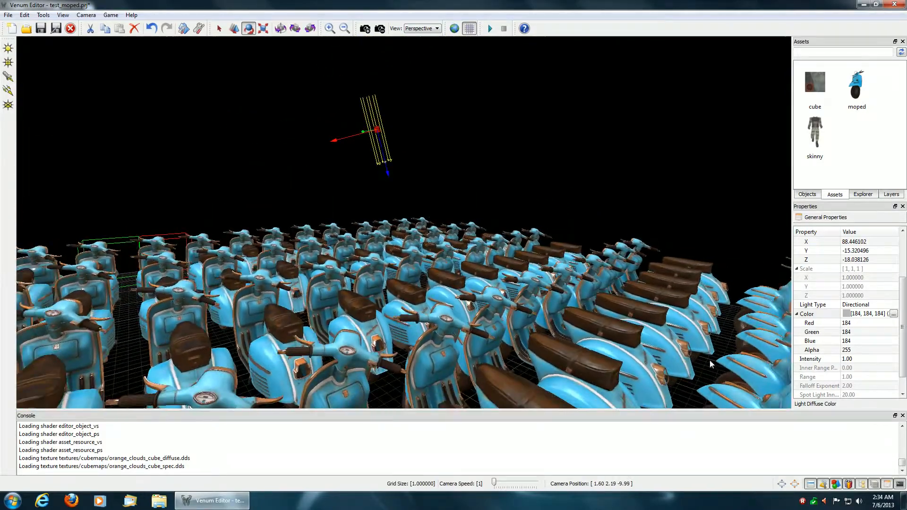
Step: Change the light's type from Directional to Box and deselect the light
{"action": "left_click", "coordinate": [891, 305]}
{"action": "left_click", "coordinate": [892, 305]}
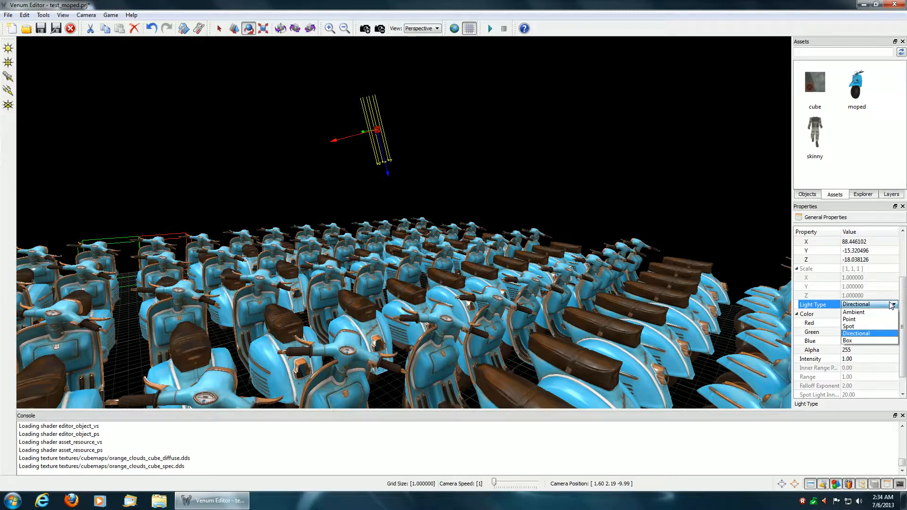
{"action": "left_click", "coordinate": [854, 340]}
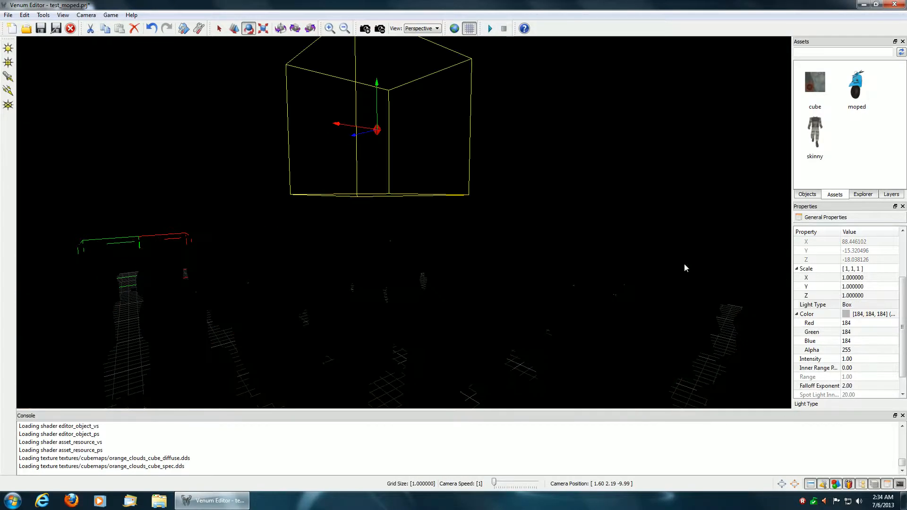
{"action": "right_click", "coordinate": [396, 282]}
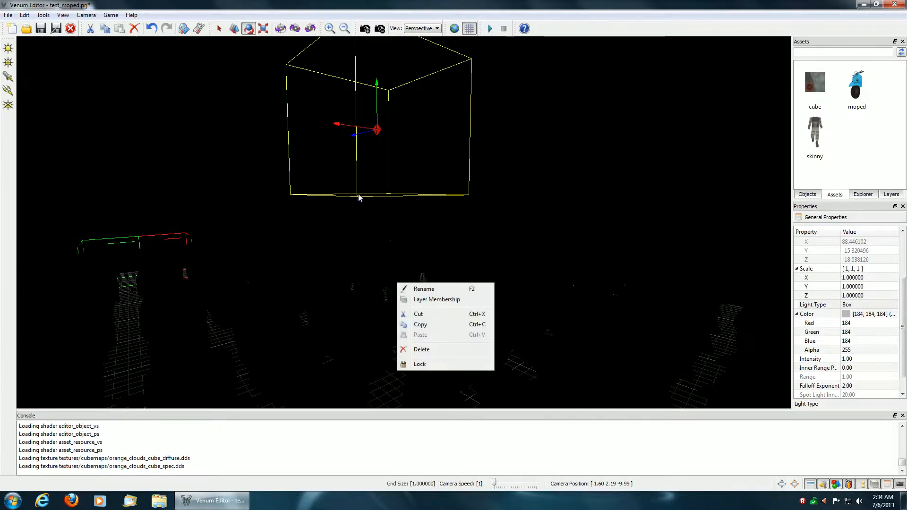
{"action": "left_click", "coordinate": [531, 178]}
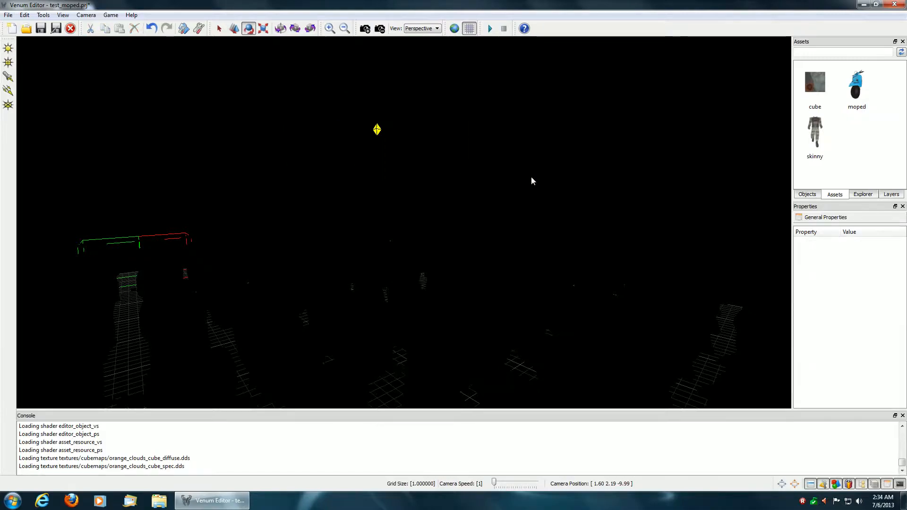
Step: Select the box light and move it straight down towards the mopeds to a Y position of about 1.39
{"action": "left_click", "coordinate": [377, 129]}
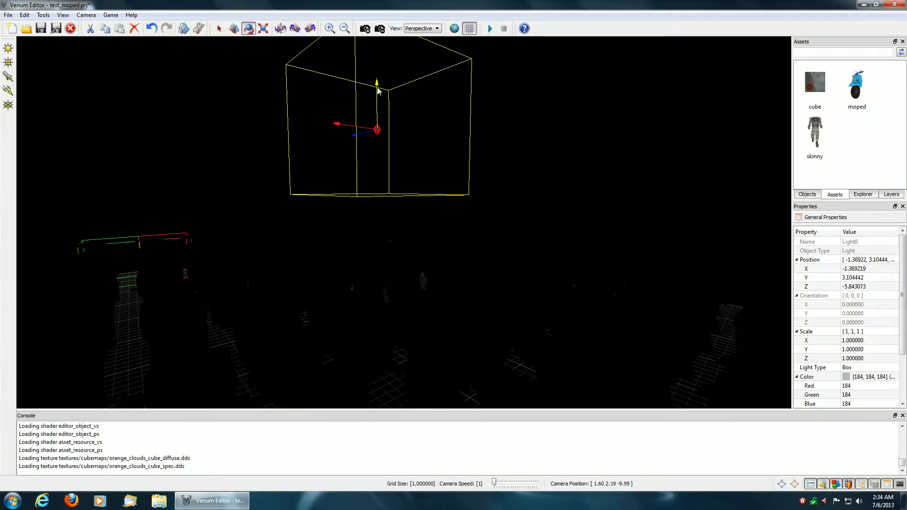
{"action": "left_click", "coordinate": [234, 28]}
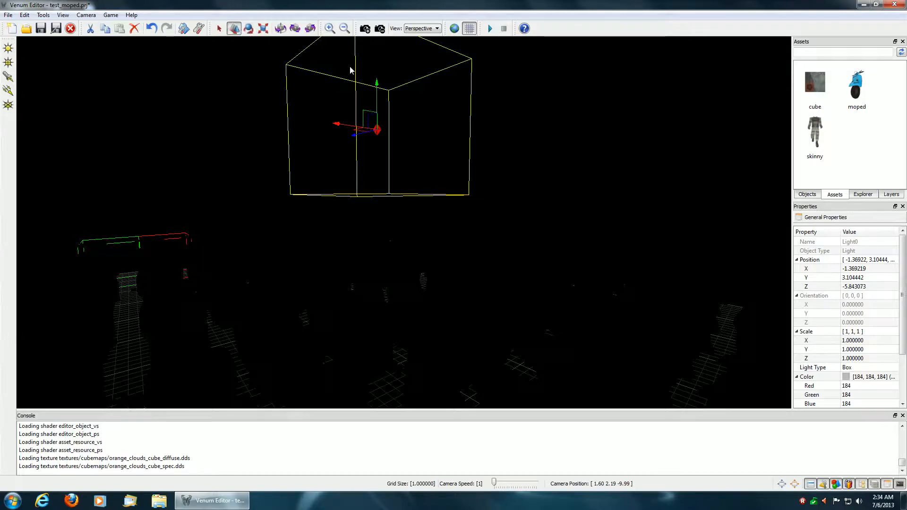
{"action": "left_click_drag", "start_coordinate": [377, 84], "coordinate": [383, 199]}
Step: Examine how the box light illuminates the mopeds within its bounds from close up, above and several sides
{"action": "key", "text": "d"}
{"action": "right_click_drag", "start_coordinate": [456, 229], "coordinate": [369, 228]}
{"action": "key", "text": "w"}
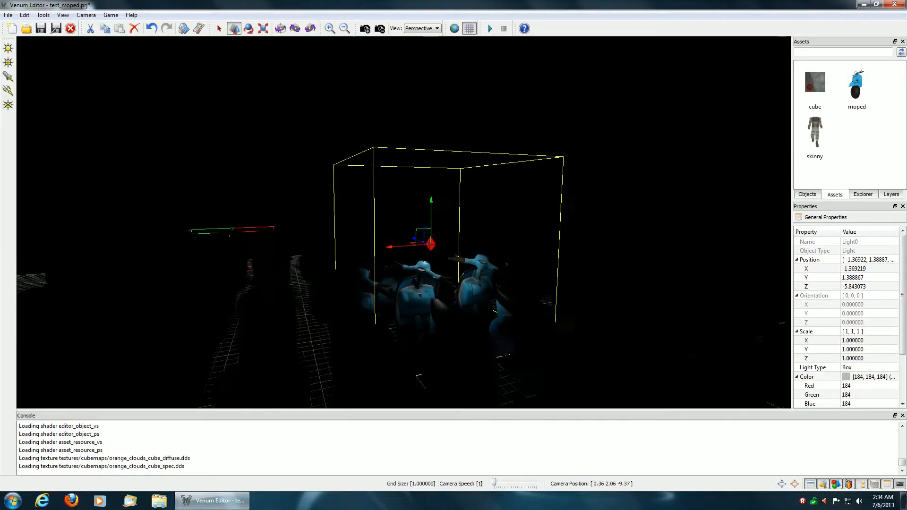
{"action": "key", "text": "w"}
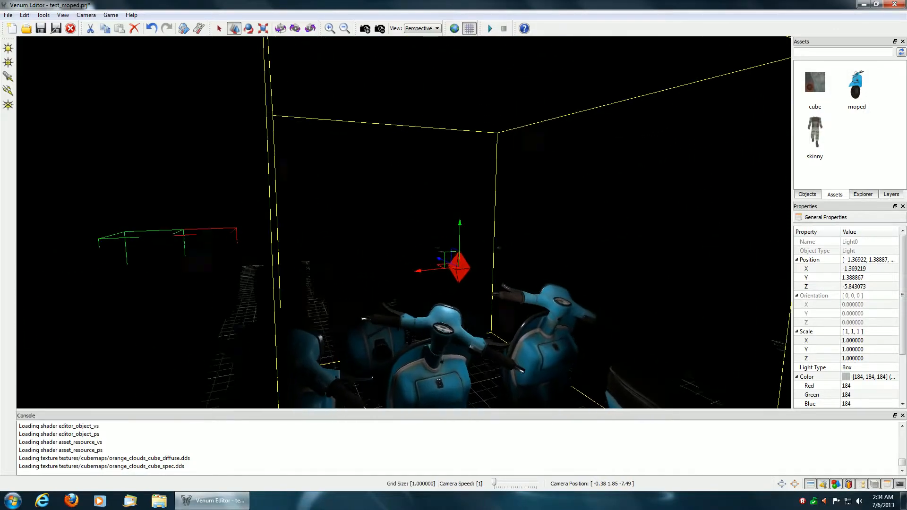
{"action": "key", "text": "w"}
{"action": "right_click_drag", "start_coordinate": [404, 222], "coordinate": [378, 255]}
{"action": "key", "text": "s"}
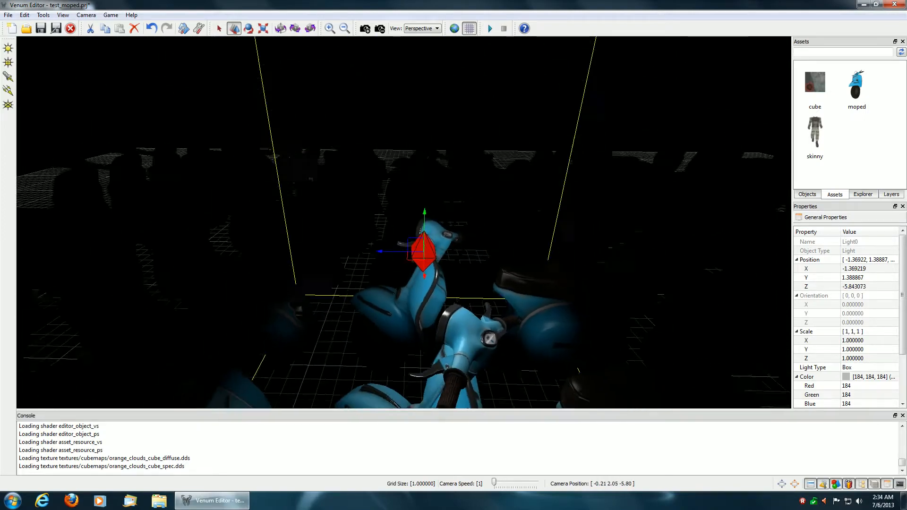
{"action": "key", "text": "s"}
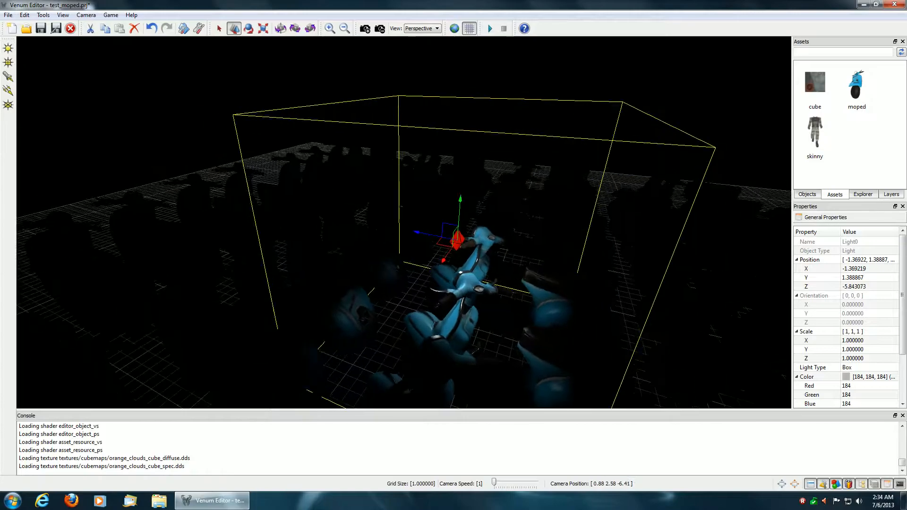
{"action": "key", "text": "d"}
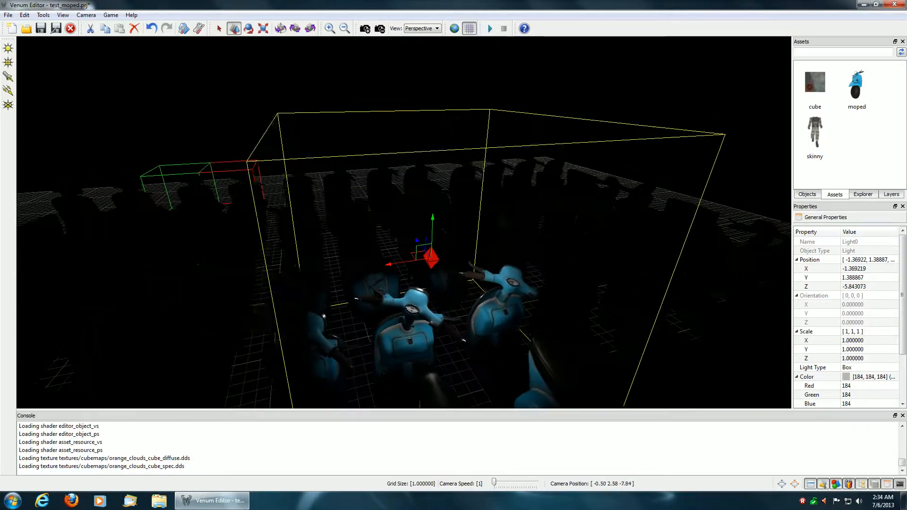
{"action": "key", "text": "d"}
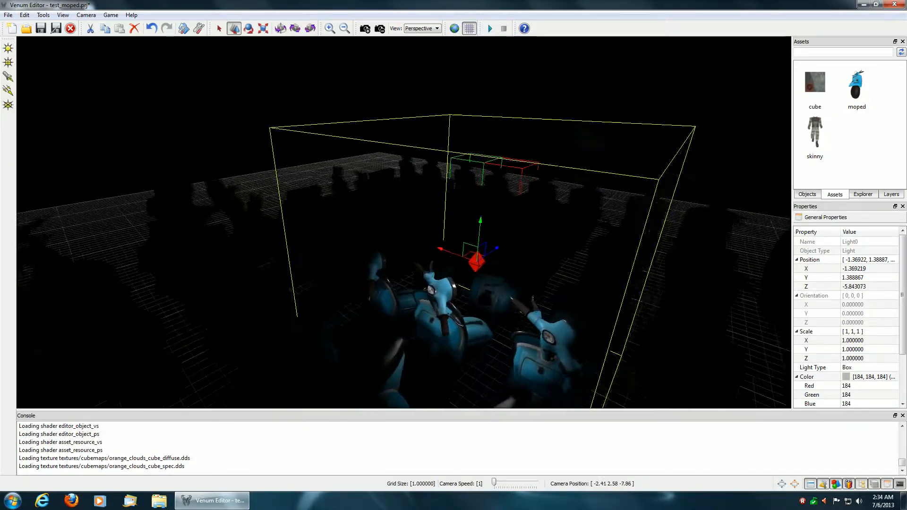
{"action": "key", "text": "d"}
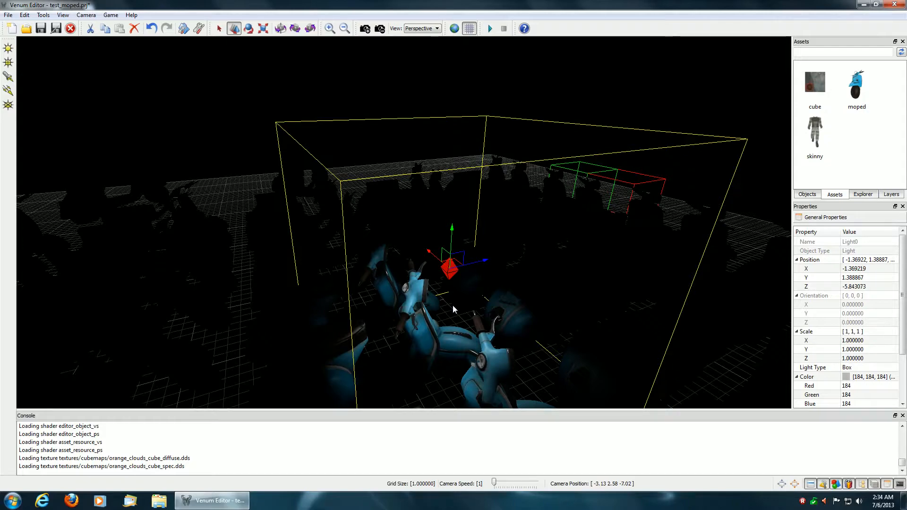
Step: Set the box light's inner range percentage to 0.50
{"action": "left_click_drag", "start_coordinate": [903, 297], "coordinate": [906, 351]}
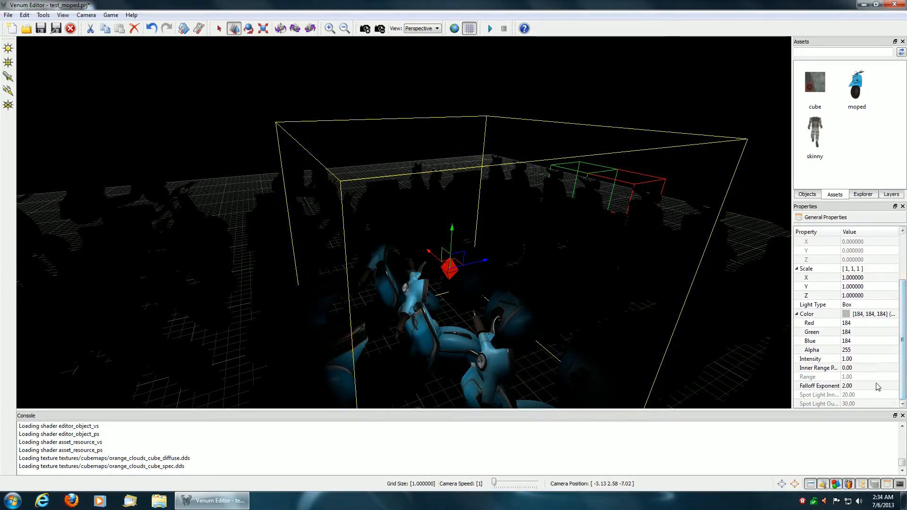
{"action": "left_click", "coordinate": [867, 369]}
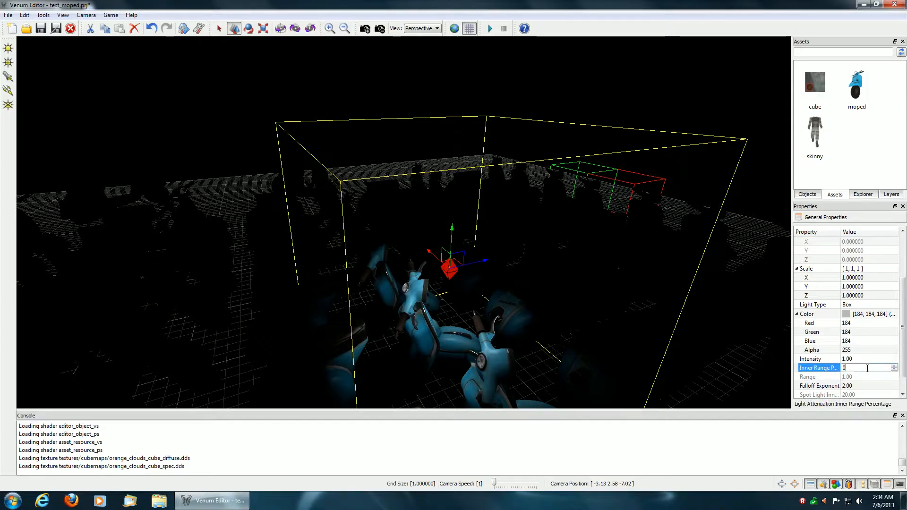
{"action": "key", "text": "Return"}
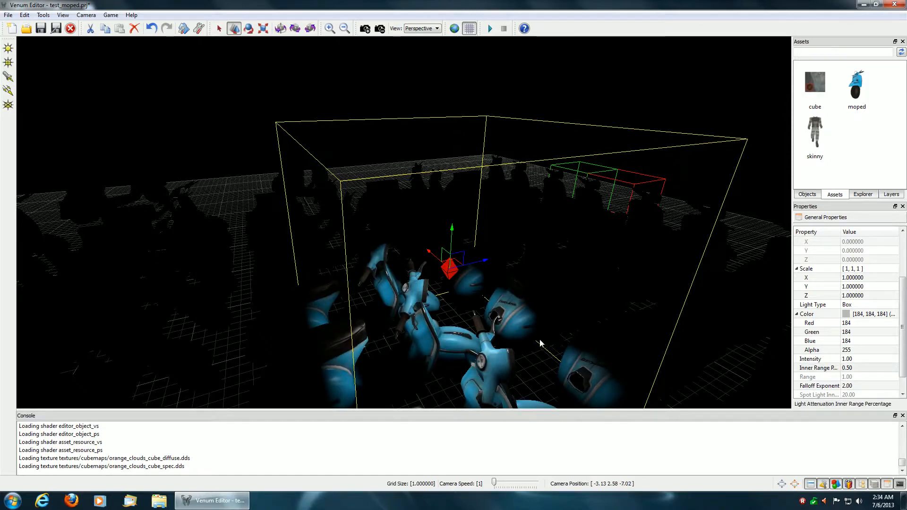
Step: Set the box light's falloff exponent to 32.00
{"action": "middle_click_drag", "start_coordinate": [551, 332], "coordinate": [424, 254]}
{"action": "middle_click_drag", "start_coordinate": [462, 287], "coordinate": [563, 277]}
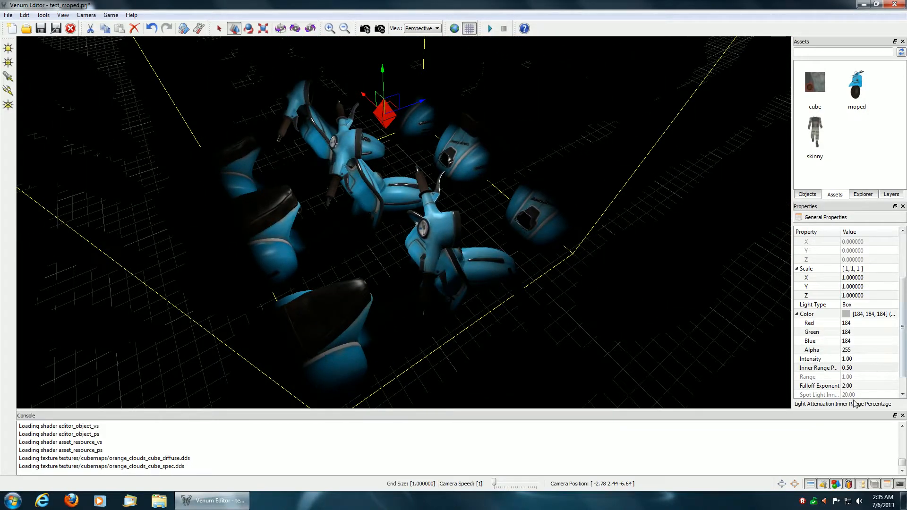
{"action": "left_click", "coordinate": [864, 385]}
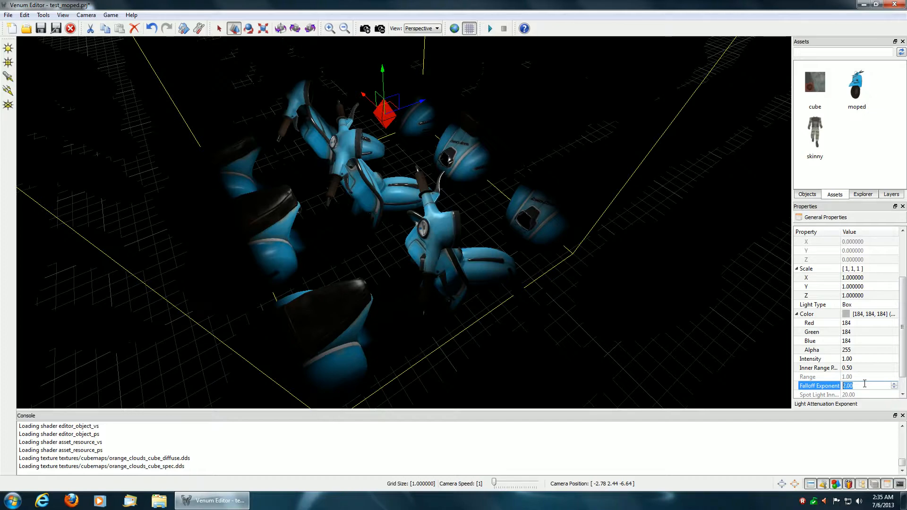
{"action": "key", "text": "Return"}
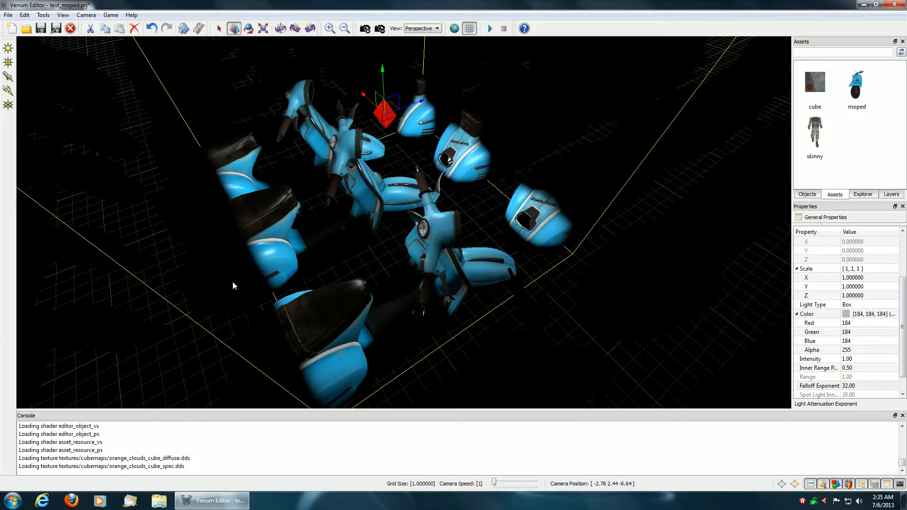
Step: Scale the box light up horizontally to about 4.76 in X and 6.81 in Z so it covers more mopeds
{"action": "right_click_drag", "start_coordinate": [365, 242], "coordinate": [338, 216]}
{"action": "key", "text": "w"}
{"action": "key", "text": "s"}
{"action": "key", "text": "s"}
{"action": "left_click", "coordinate": [263, 29]}
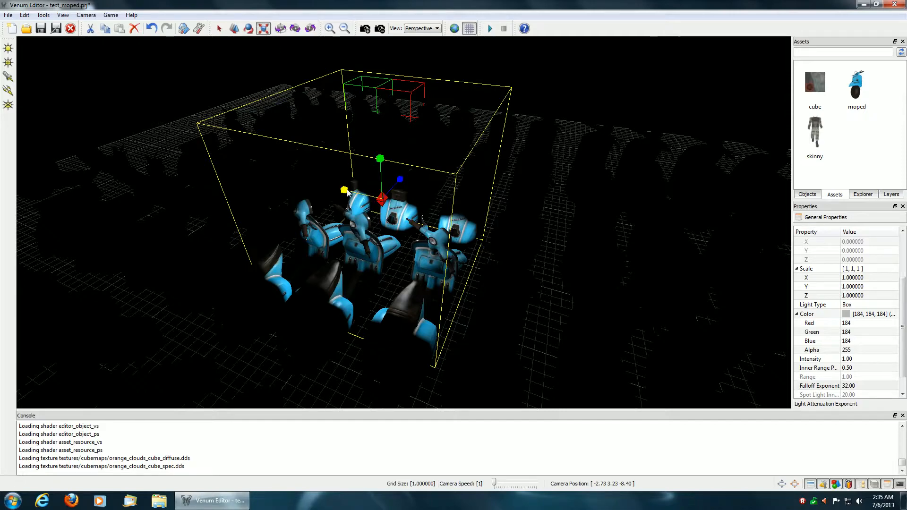
{"action": "left_click_drag", "start_coordinate": [345, 191], "coordinate": [458, 121]}
Step: Move the enlarged box light backwards along its Z axis and lower it towards the mopeds
{"action": "right_click_drag", "start_coordinate": [533, 224], "coordinate": [491, 201]}
{"action": "key", "text": "d"}
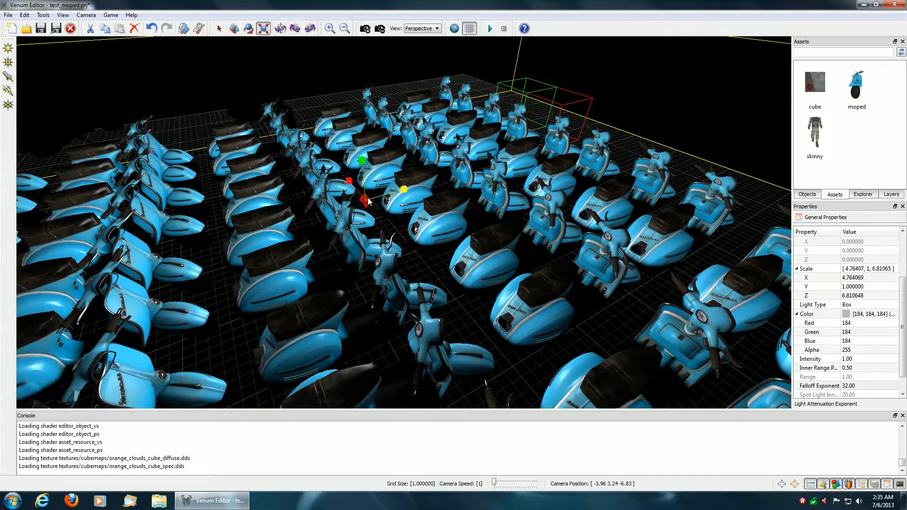
{"action": "left_click", "coordinate": [232, 28]}
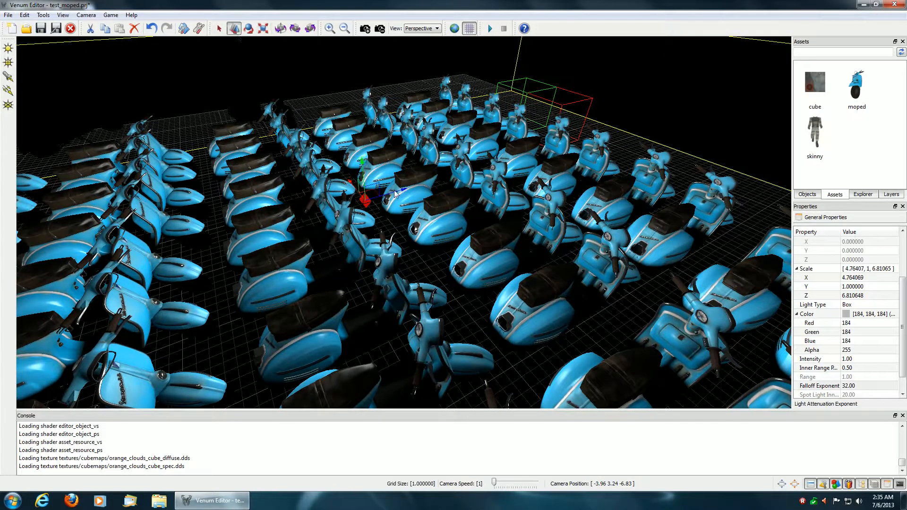
{"action": "left_click_drag", "start_coordinate": [404, 193], "coordinate": [357, 204]}
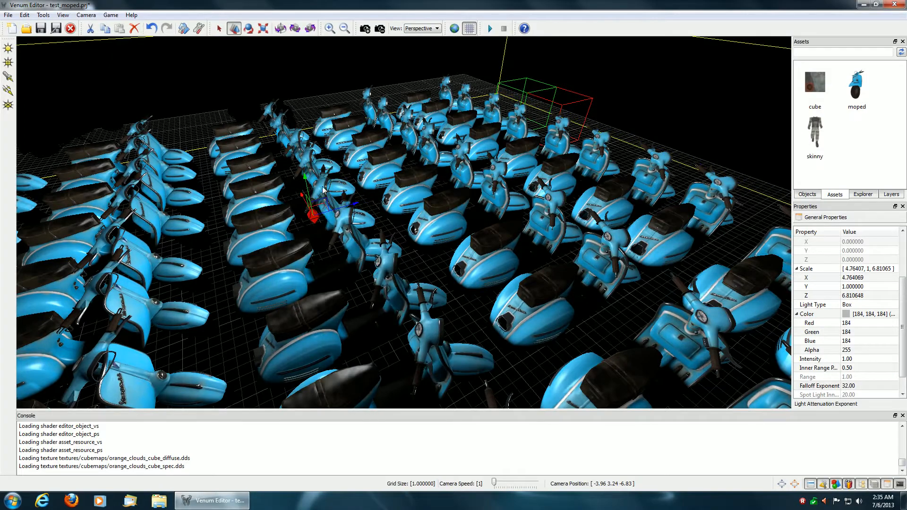
{"action": "left_click_drag", "start_coordinate": [307, 181], "coordinate": [315, 209]}
Step: Examine from several viewpoints how the enlarged box light covers the rows of mopeds and where its edges cut off
{"action": "right_click_drag", "start_coordinate": [454, 220], "coordinate": [539, 231]}
{"action": "key", "text": "w"}
{"action": "key", "text": "w"}
{"action": "key", "text": "s"}
{"action": "key", "text": "a"}
{"action": "key", "text": "w"}
{"action": "key", "text": "s"}
{"action": "key", "text": "d"}
{"action": "key", "text": "s"}
{"action": "right_click_drag", "start_coordinate": [271, 171], "coordinate": [318, 172]}
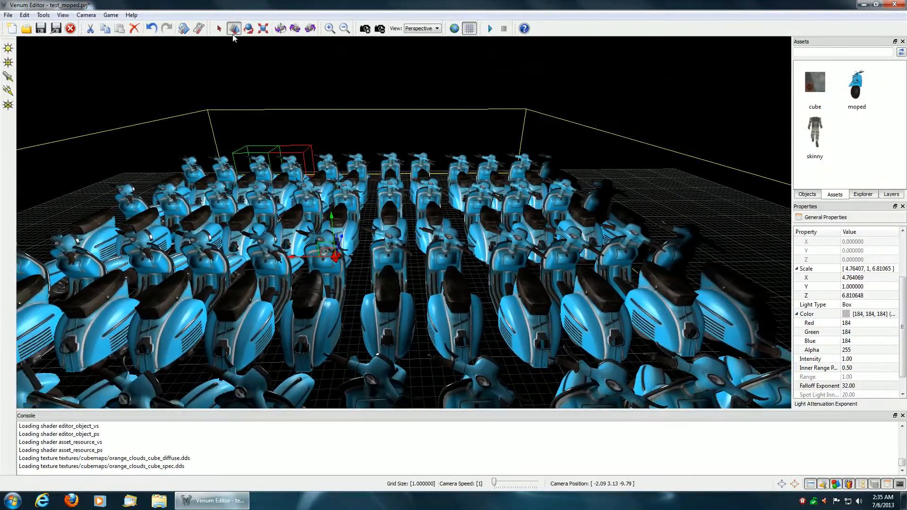
Step: Narrow the box light along its X axis to a scale of about 2.96 and activate the Rotate tool
{"action": "left_click", "coordinate": [263, 30]}
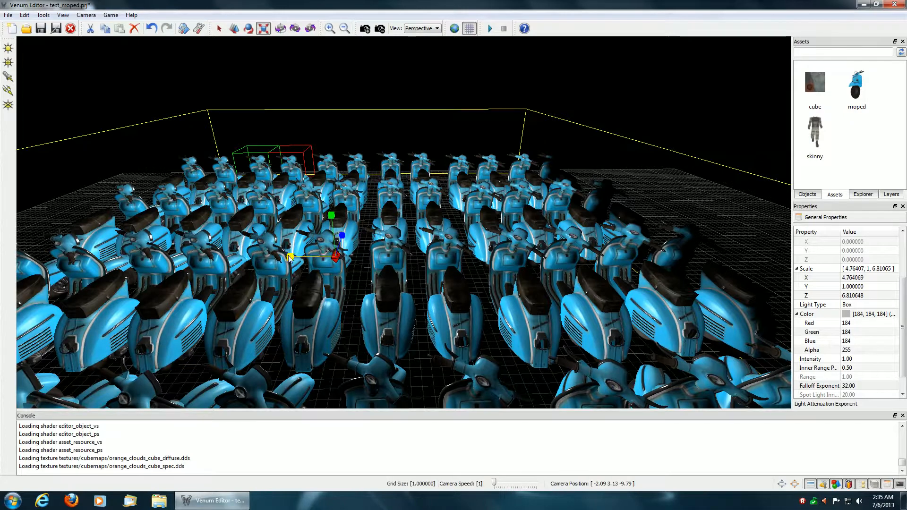
{"action": "left_click_drag", "start_coordinate": [290, 257], "coordinate": [307, 259]}
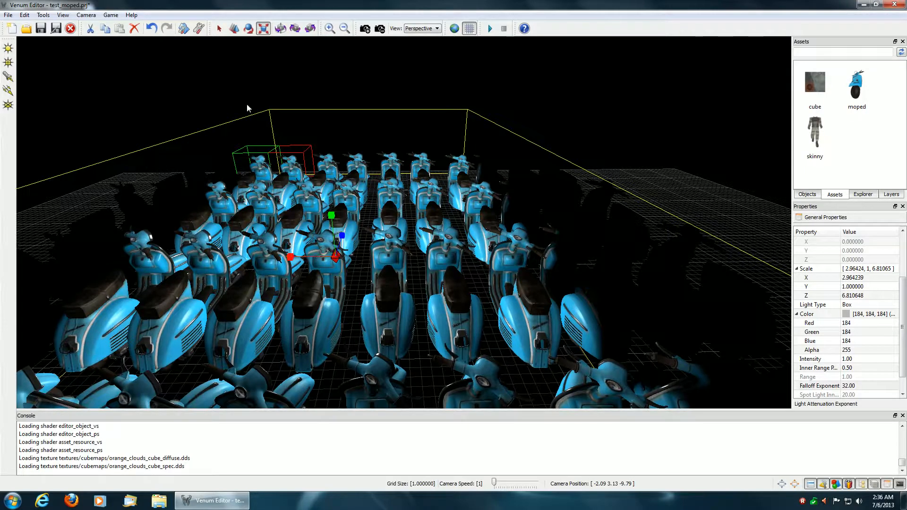
{"action": "left_click", "coordinate": [248, 30]}
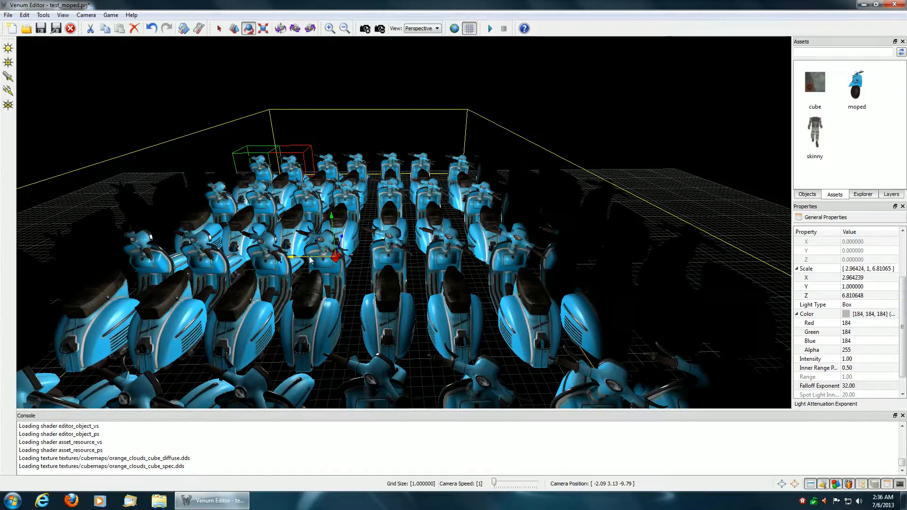
{"action": "middle_click_drag", "start_coordinate": [351, 261], "coordinate": [315, 251]}
{"action": "mouse_move", "coordinate": [314, 250]}
{"action": "right_mouse_down"}
{"action": "mouse_move", "coordinate": [299, 246]}
{"action": "mouse_move", "coordinate": [326, 247]}
{"action": "right_mouse_up"}
{"action": "key", "text": "s"}
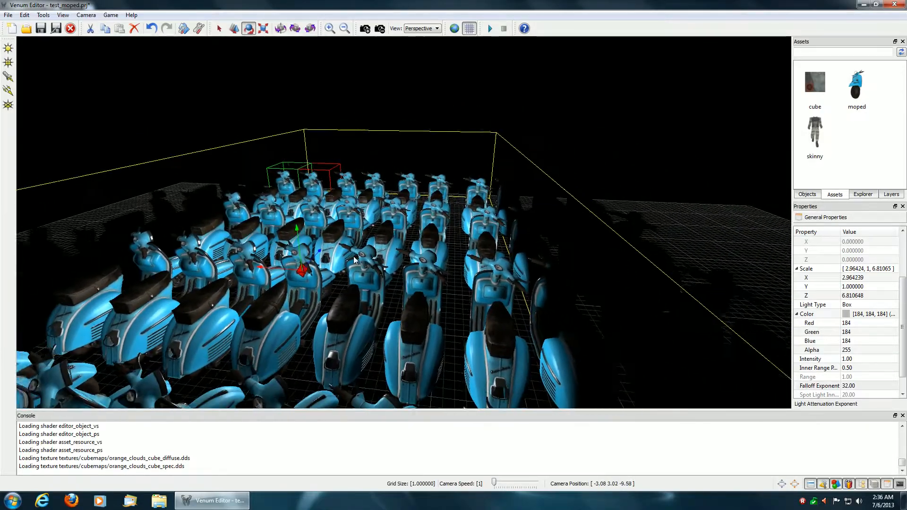
Step: Change the light's type from Box to Spot and rotate it to about X 88.39, Y -21.82, Z -17.85
{"action": "left_click", "coordinate": [879, 305]}
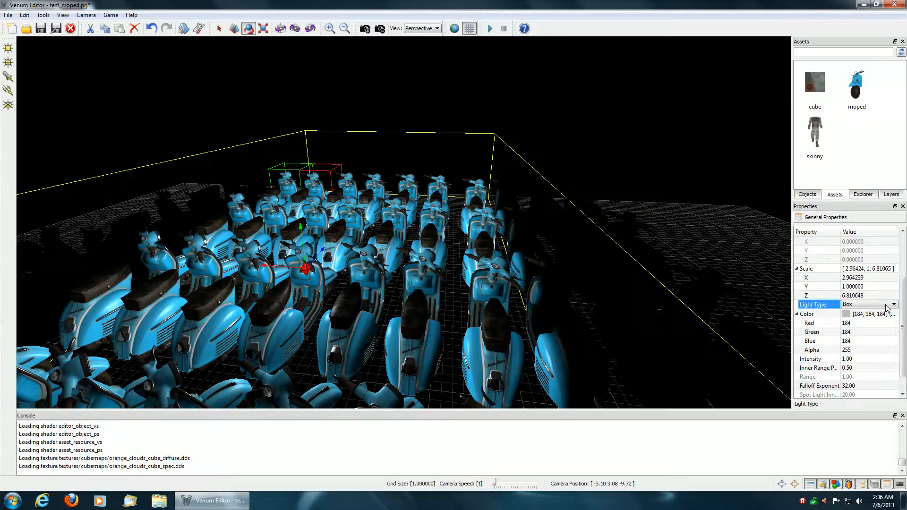
{"action": "left_click", "coordinate": [892, 305]}
{"action": "left_click", "coordinate": [867, 326]}
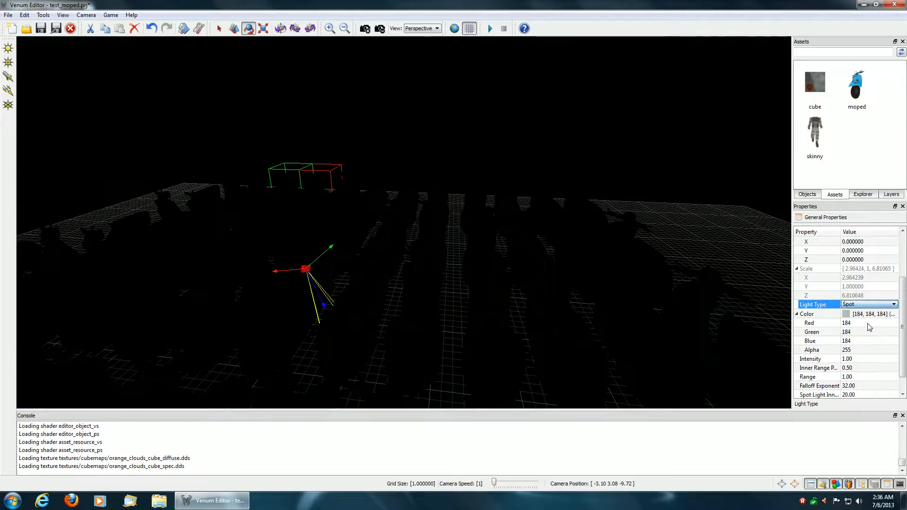
{"action": "left_click_drag", "start_coordinate": [325, 303], "coordinate": [320, 296]}
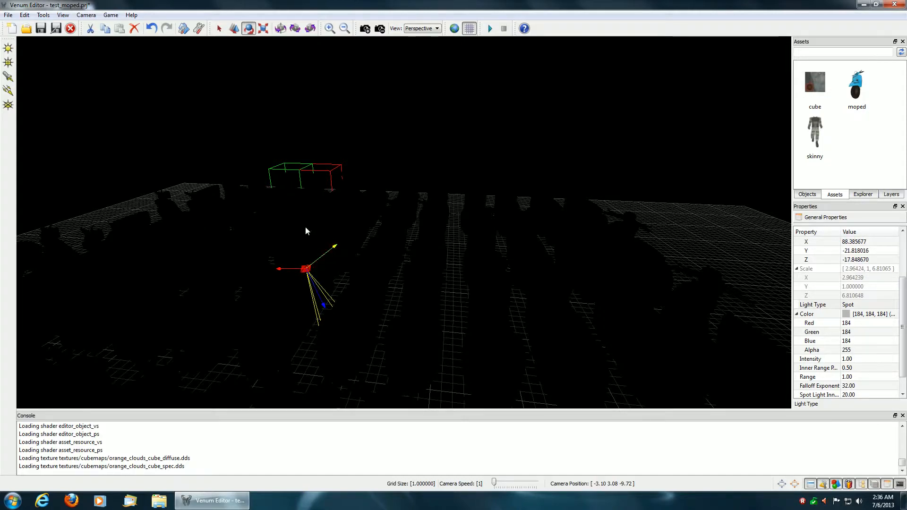
Step: Raise the spot light along its beam axis away from the mopeds and set its range to 3.00
{"action": "left_click", "coordinate": [230, 30]}
{"action": "left_click_drag", "start_coordinate": [324, 308], "coordinate": [303, 242]}
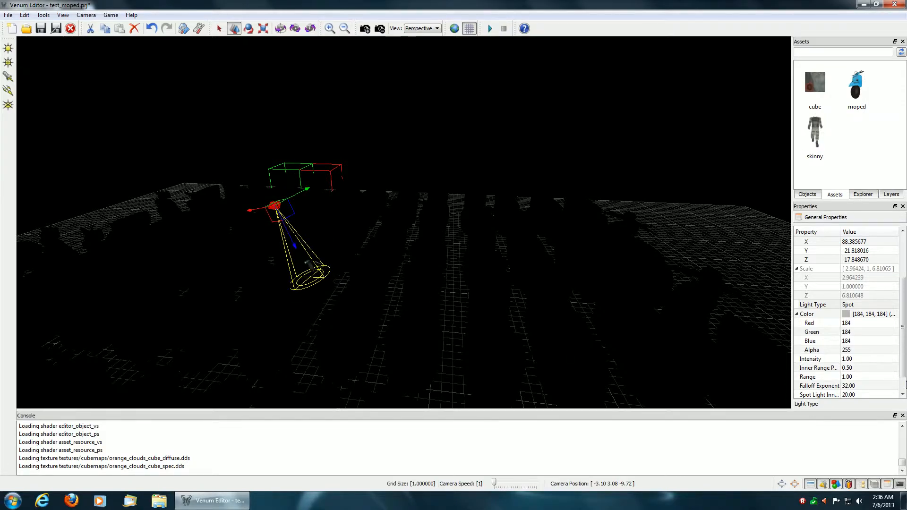
{"action": "scroll", "coordinate": [902, 366], "scroll_direction": "down", "scroll_amount": 1}
{"action": "left_click", "coordinate": [870, 359]}
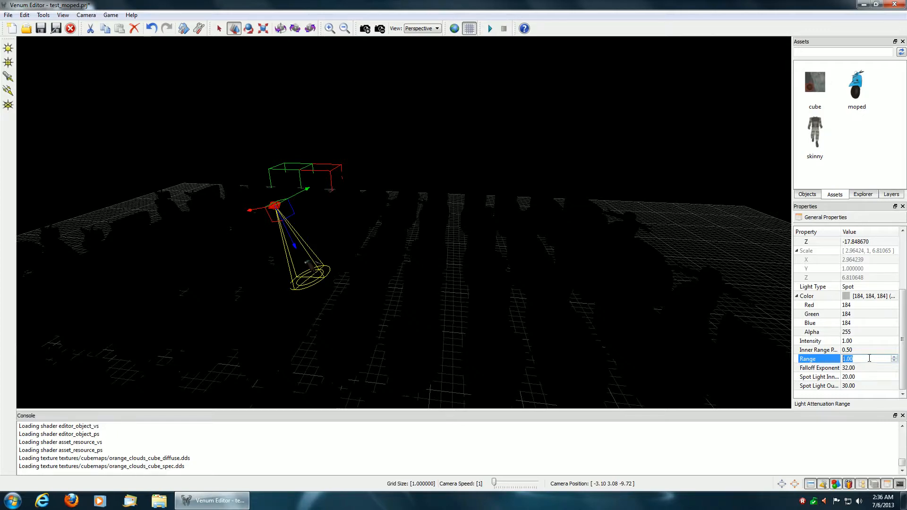
{"action": "left_click", "coordinate": [868, 350]}
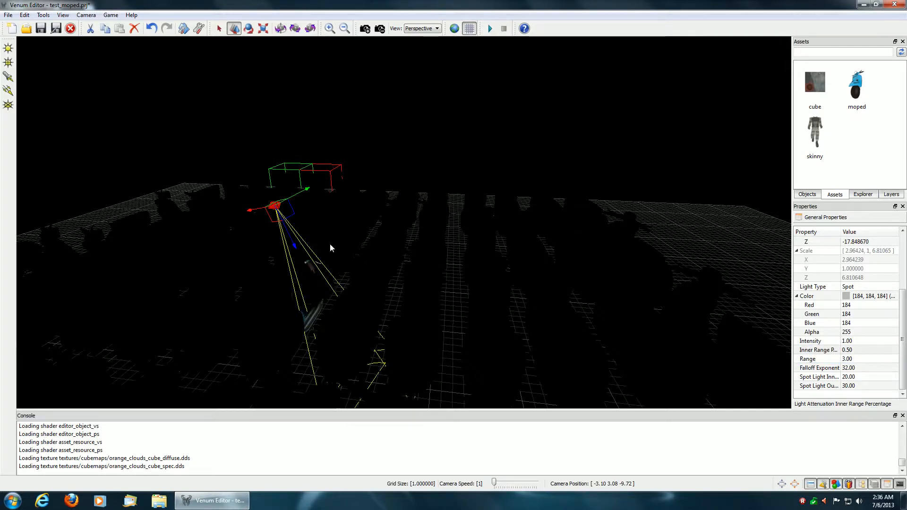
{"action": "left_click_drag", "start_coordinate": [297, 245], "coordinate": [208, 143]}
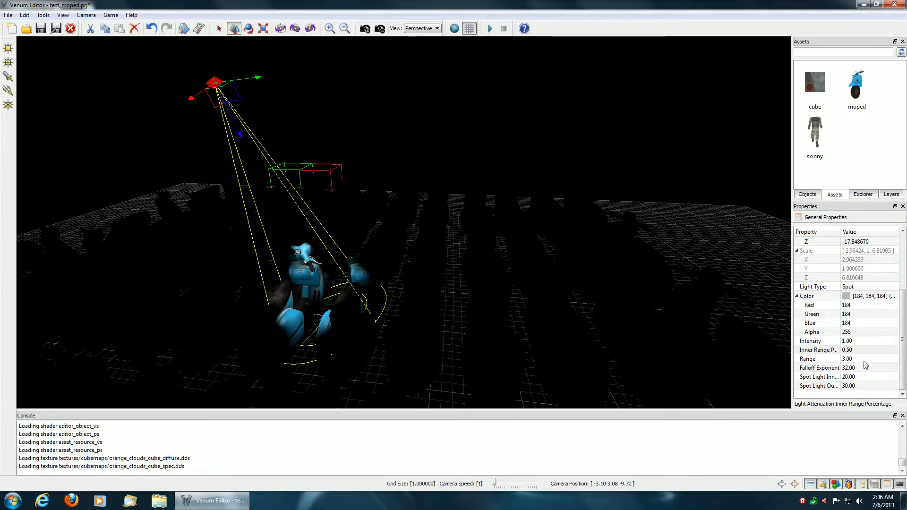
Step: Set the spot light's outer angle to 50
{"action": "left_click", "coordinate": [903, 344]}
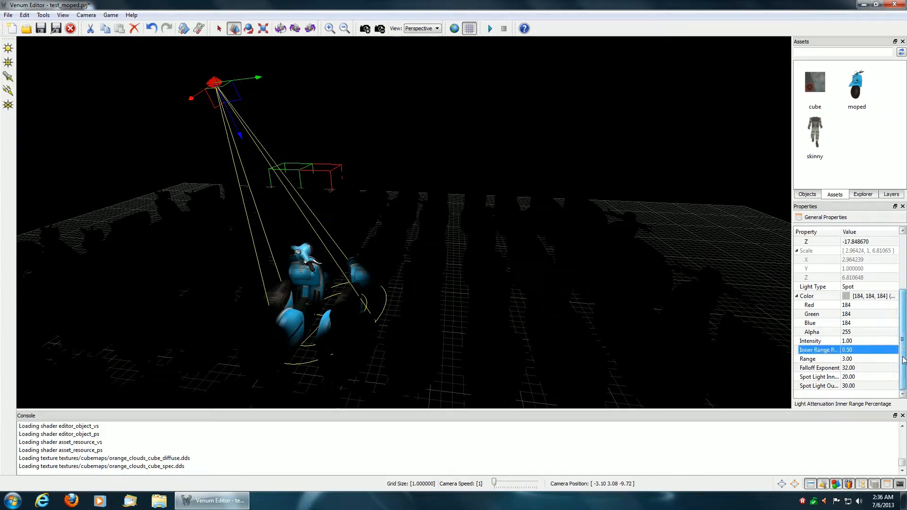
{"action": "left_click", "coordinate": [867, 386]}
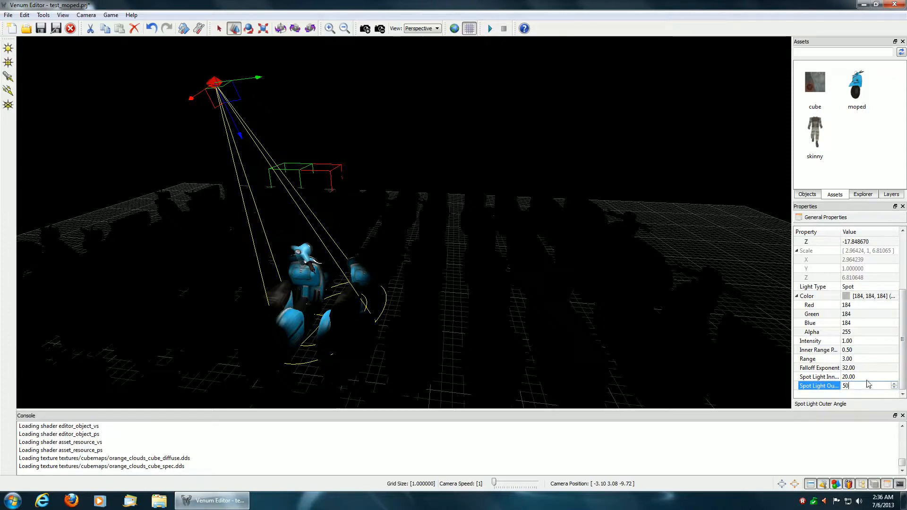
{"action": "left_click", "coordinate": [867, 377]}
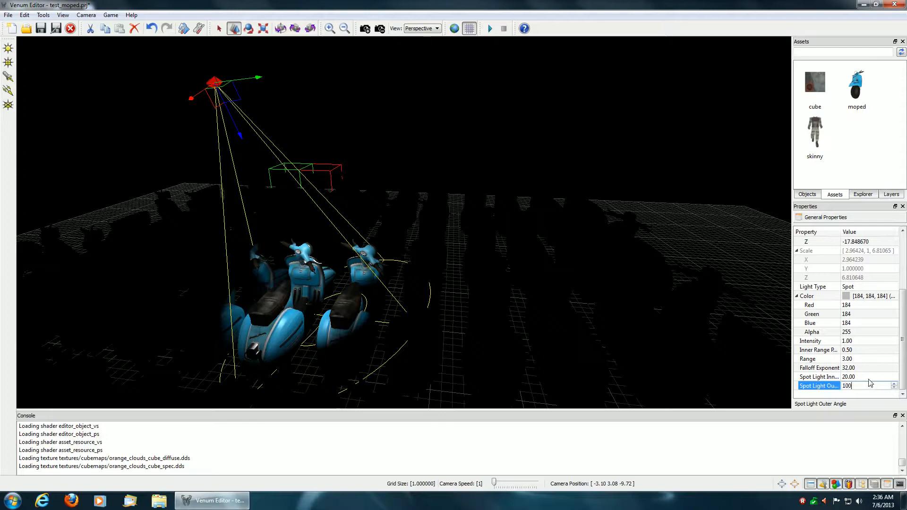
Step: Set the spot light's outer angle to 100 and its inner angle to 50
{"action": "type", "text": "100"}
{"action": "left_click", "coordinate": [870, 376]}
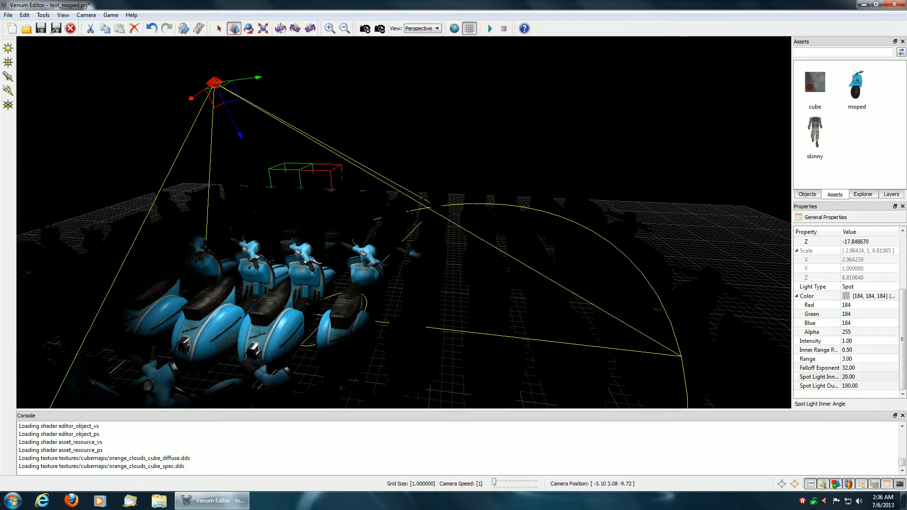
{"action": "right_click_drag", "start_coordinate": [452, 339], "coordinate": [334, 333]}
{"action": "key", "text": "w"}
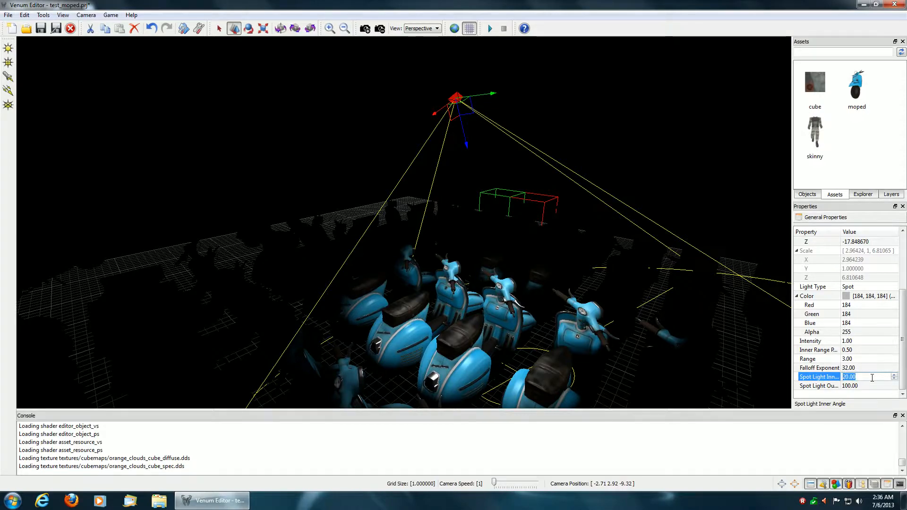
{"action": "left_click", "coordinate": [864, 368]}
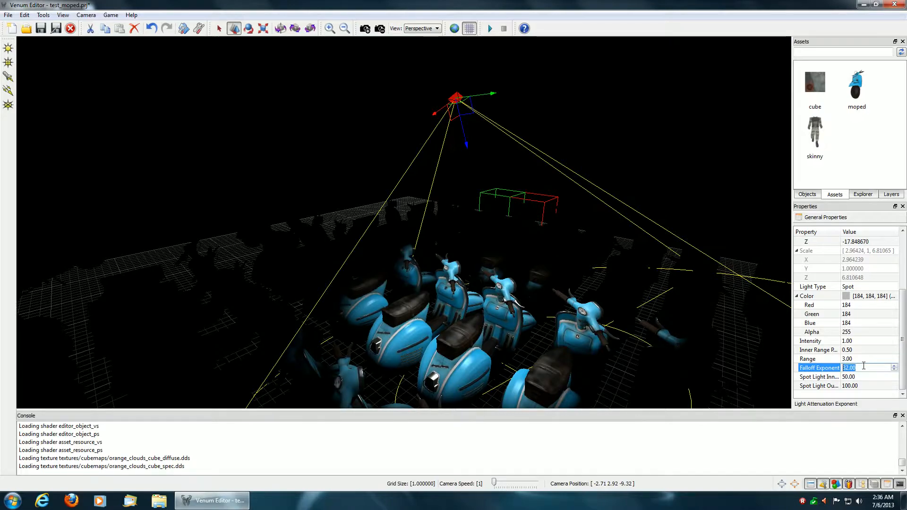
Step: Rotate the spot light to aim more directly down at the mopeds and set its intensity to 2.00
{"action": "mouse_move", "coordinate": [512, 320]}
{"action": "right_mouse_down"}
{"action": "mouse_move", "coordinate": [466, 308]}
{"action": "mouse_move", "coordinate": [503, 304]}
{"action": "mouse_move", "coordinate": [526, 326]}
{"action": "mouse_move", "coordinate": [473, 311]}
{"action": "mouse_move", "coordinate": [505, 309]}
{"action": "right_mouse_up"}
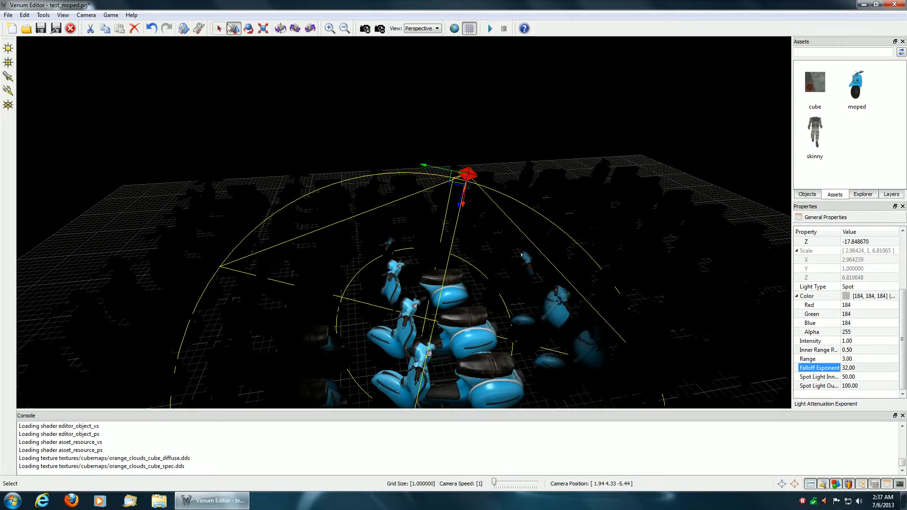
{"action": "left_click_drag", "start_coordinate": [464, 203], "coordinate": [459, 146]}
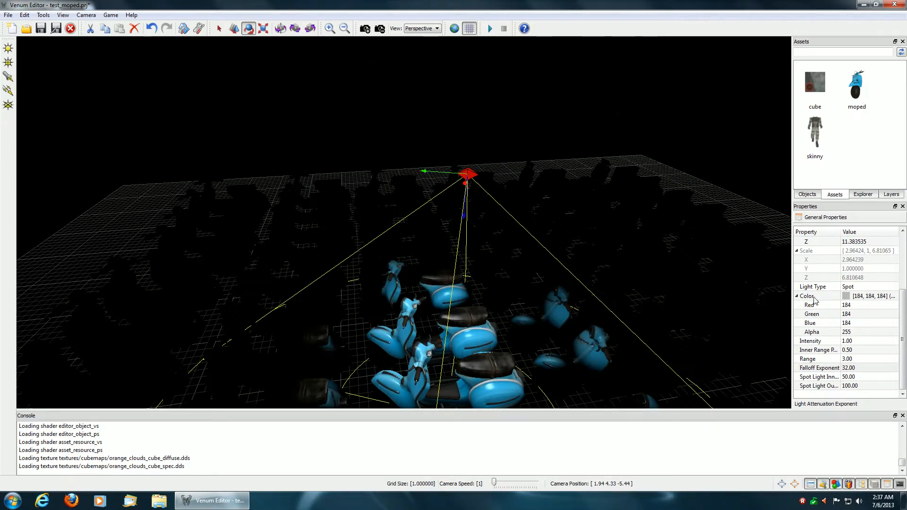
{"action": "left_click", "coordinate": [860, 349]}
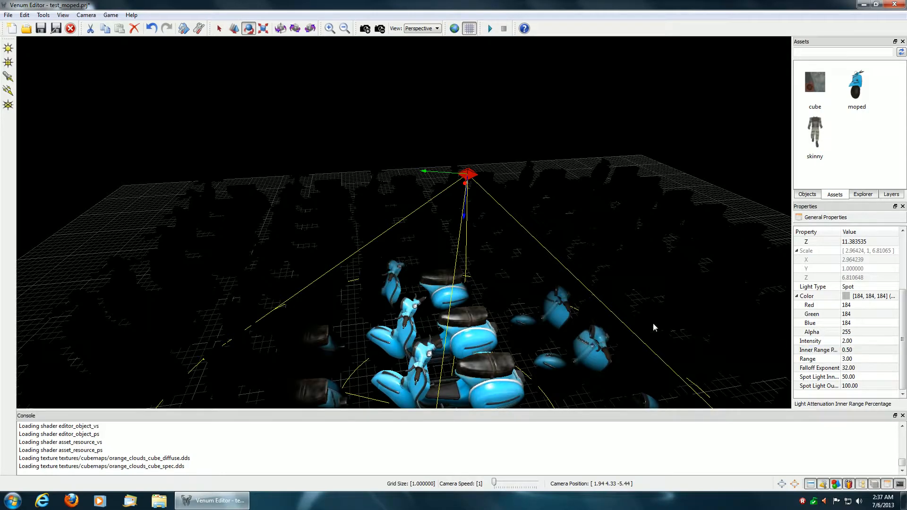
Step: Examine how the spot light illuminates the mopeds within its cone from close up, above and different sides
{"action": "right_click_drag", "start_coordinate": [514, 321], "coordinate": [482, 350]}
{"action": "key", "text": "w"}
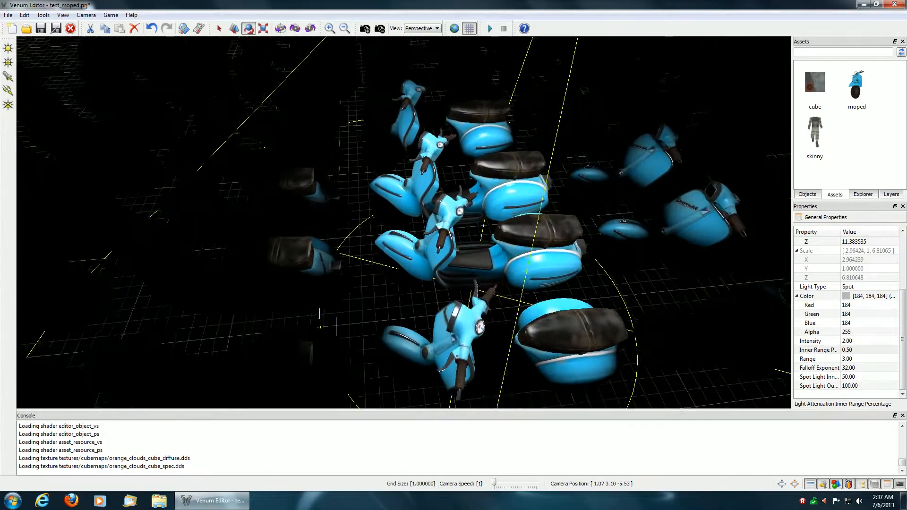
{"action": "right_click_drag", "start_coordinate": [404, 222], "coordinate": [468, 222]}
{"action": "key", "text": "s"}
{"action": "key", "text": "s"}
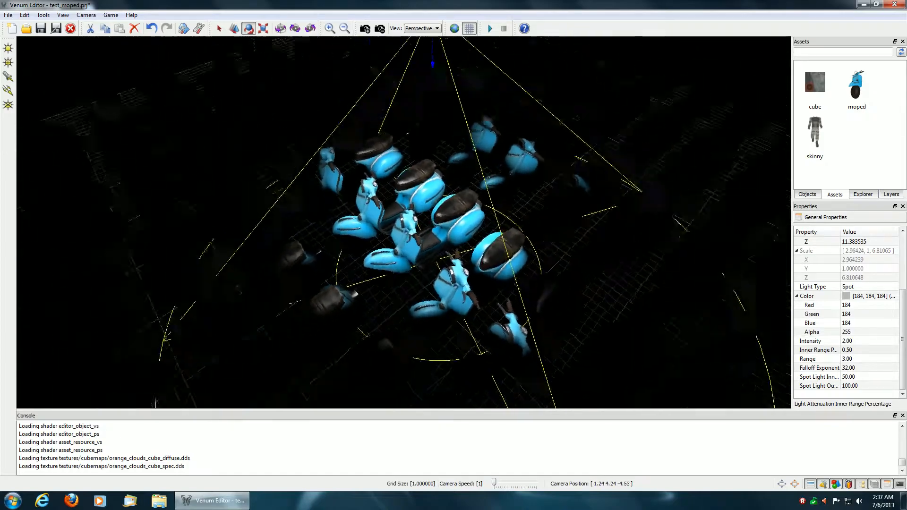
{"action": "key", "text": "d"}
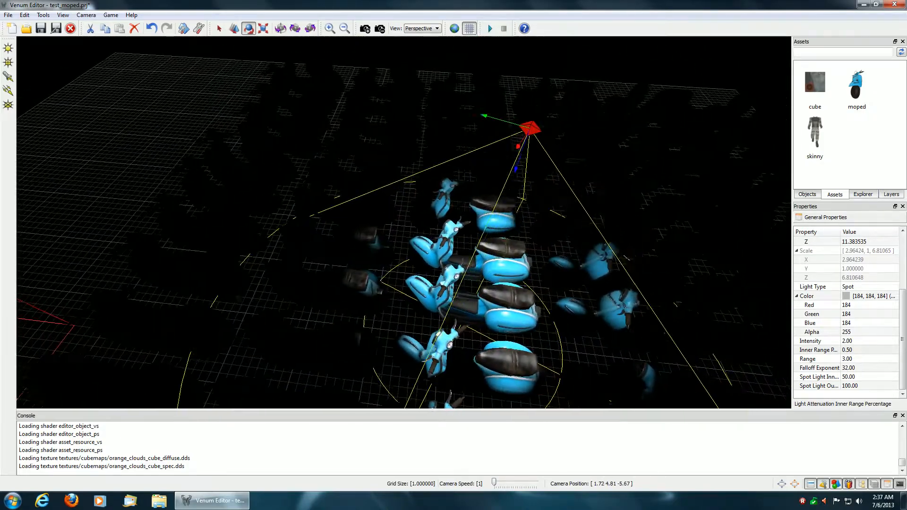
{"action": "key", "text": "d"}
{"action": "right_click_drag", "start_coordinate": [569, 347], "coordinate": [583, 350]}
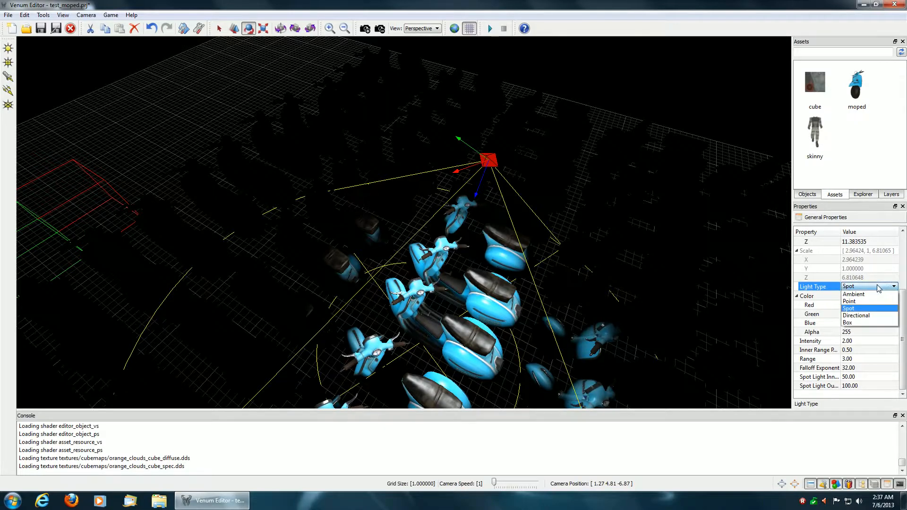
Step: Change the light's type from Spot to Directional and set its intensity to 1.00
{"action": "left_click", "coordinate": [868, 316]}
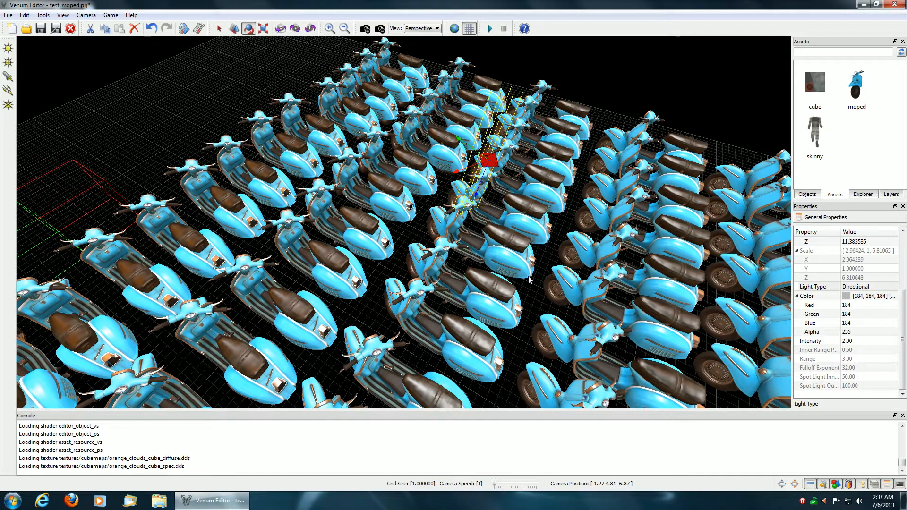
{"action": "right_click_drag", "start_coordinate": [529, 280], "coordinate": [548, 280]}
{"action": "left_click", "coordinate": [869, 340]}
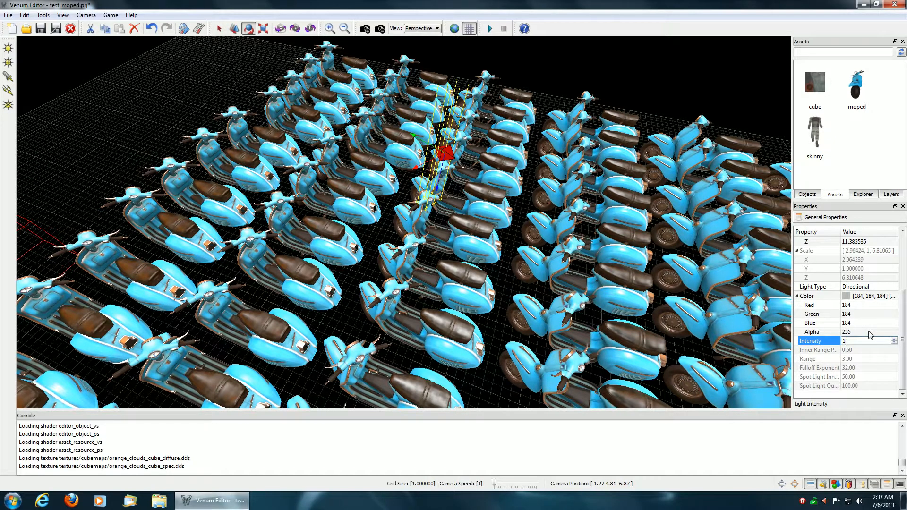
{"action": "type", "text": "1"}
{"action": "key", "text": "Return"}
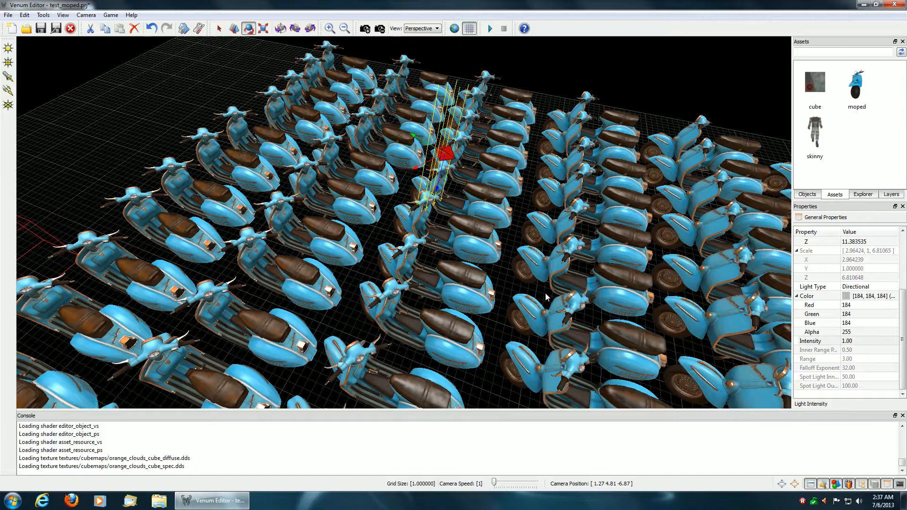
Step: Set the directional light's intensity to 0.40
{"action": "right_click_drag", "start_coordinate": [549, 297], "coordinate": [568, 297]}
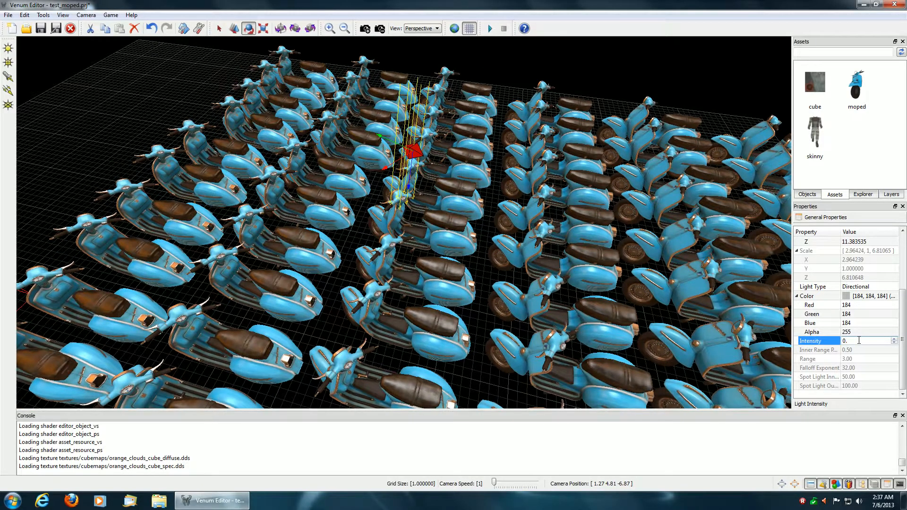
{"action": "type", "text": "0.4"}
{"action": "key", "text": "Return"}
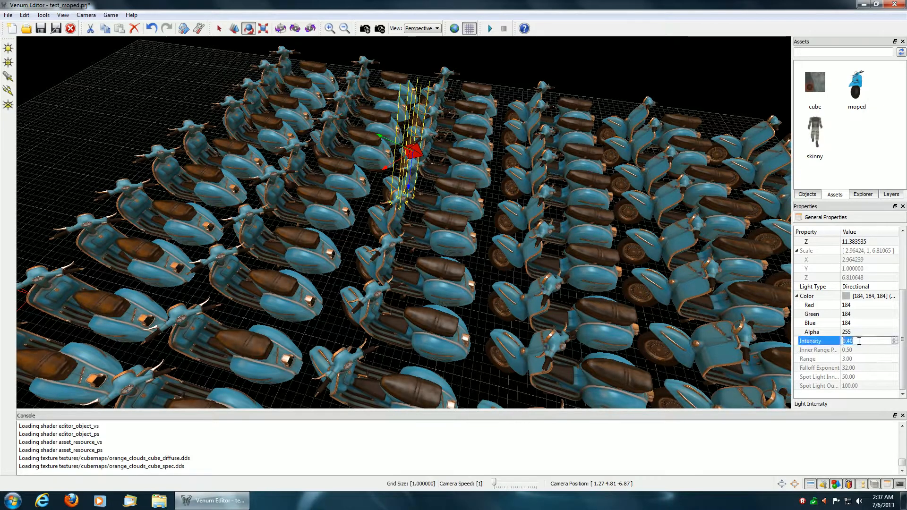
{"action": "key", "text": "Return"}
{"action": "left_click", "coordinate": [708, 353]}
Step: Select the directional light above the mopeds and rotate it about its X axis to an orientation of about 45.5
{"action": "right_click_drag", "start_coordinate": [508, 297], "coordinate": [485, 291]}
{"action": "key", "text": "w"}
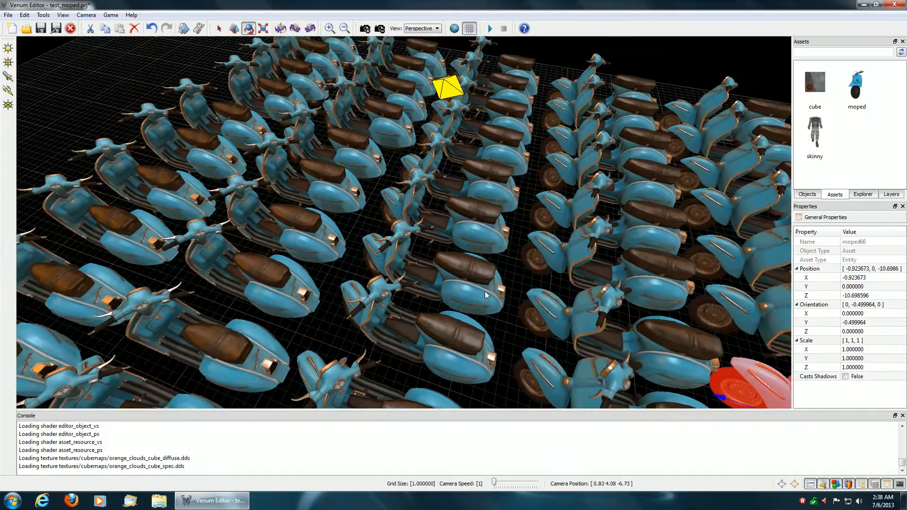
{"action": "left_click", "coordinate": [447, 93]}
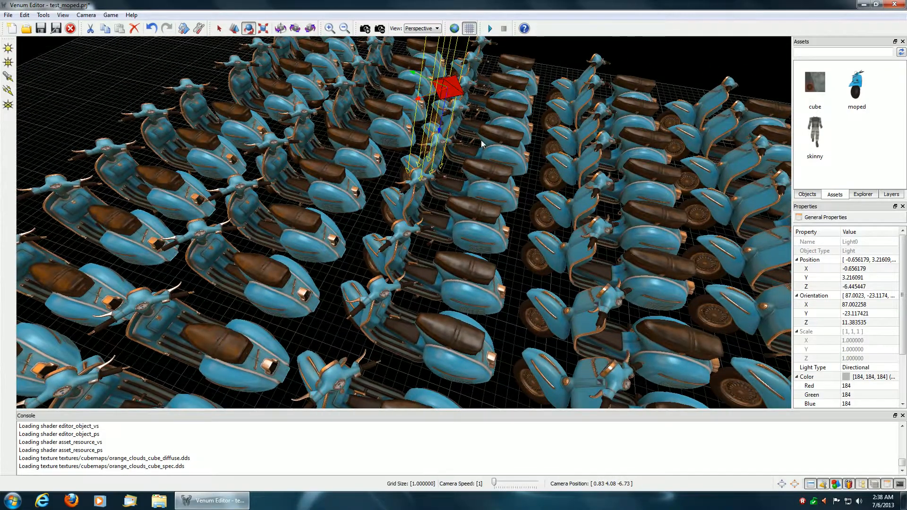
{"action": "left_click_drag", "start_coordinate": [430, 96], "coordinate": [461, 133]}
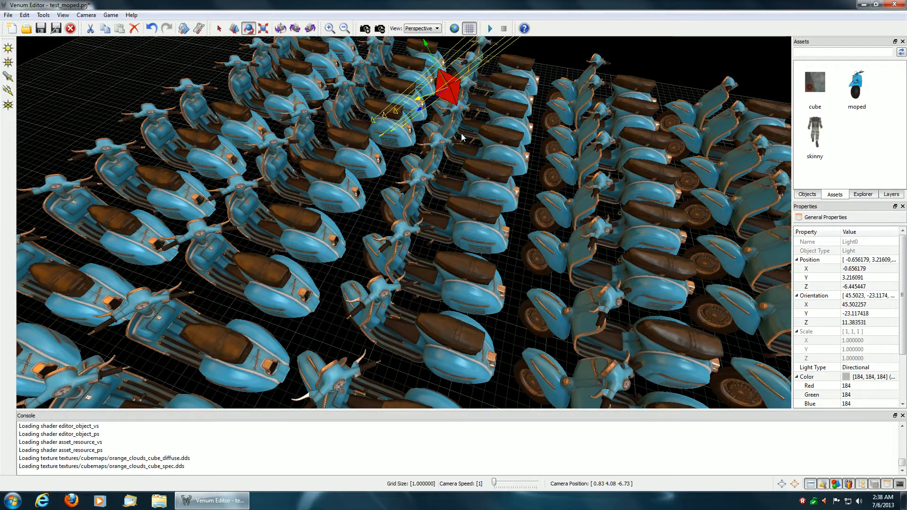
Step: Scale up the nearest standalone moped beside the rows to about 2.65 in X and 2.08 in Y and Z
{"action": "right_click_drag", "start_coordinate": [461, 133], "coordinate": [237, 112]}
{"action": "key", "text": "d"}
{"action": "key", "text": "d"}
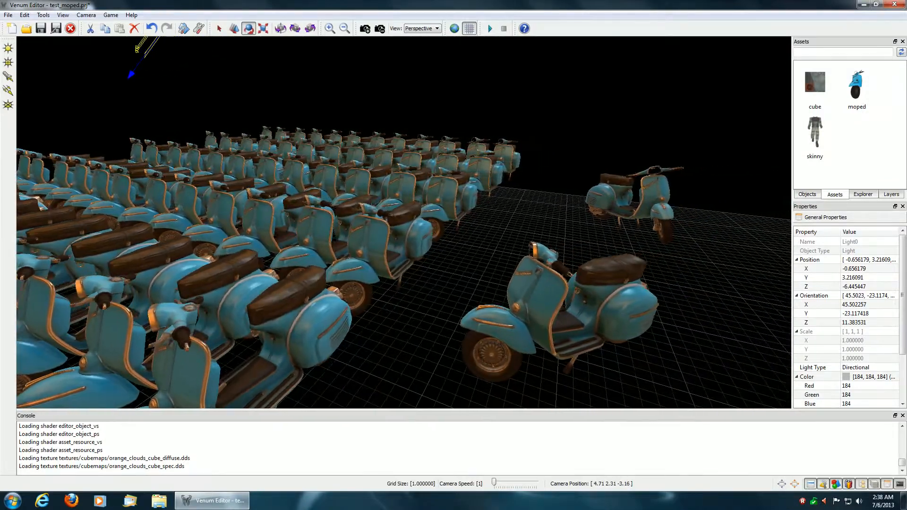
{"action": "left_click", "coordinate": [558, 308]}
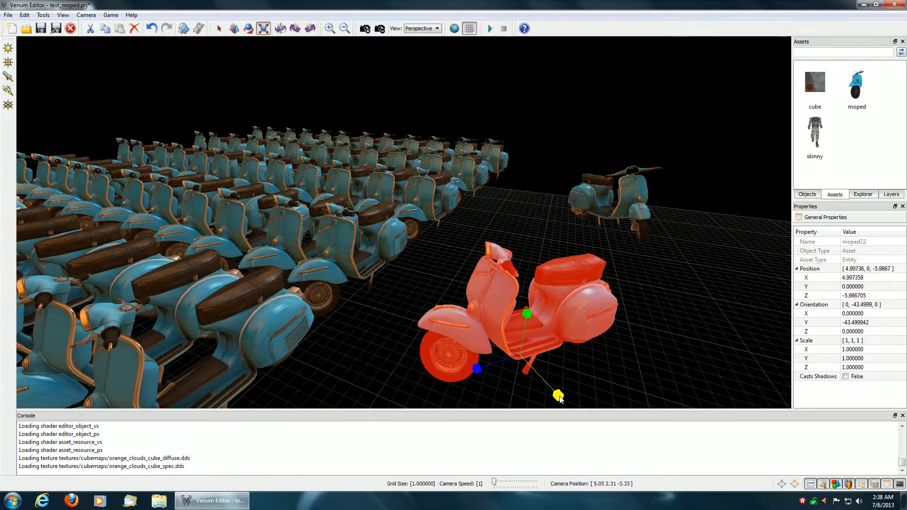
{"action": "left_click_drag", "start_coordinate": [558, 395], "coordinate": [577, 411]}
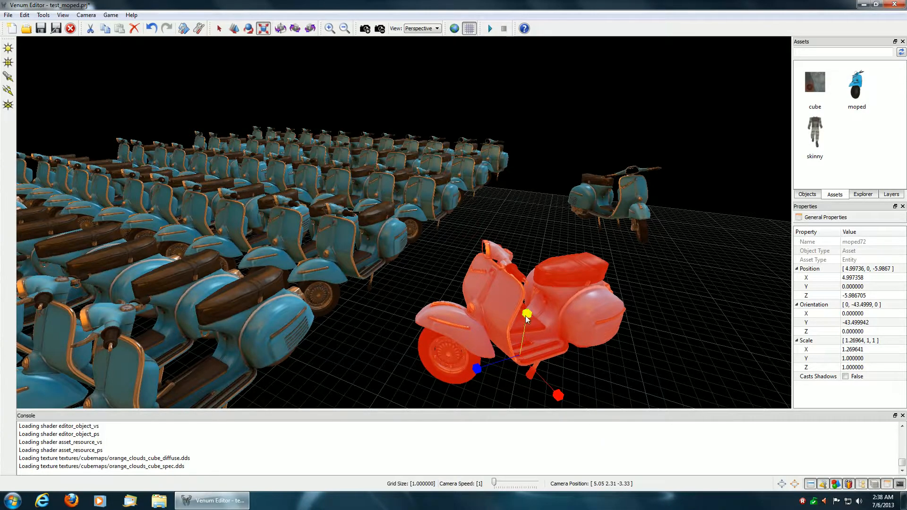
{"action": "left_click_drag", "start_coordinate": [528, 318], "coordinate": [519, 257]}
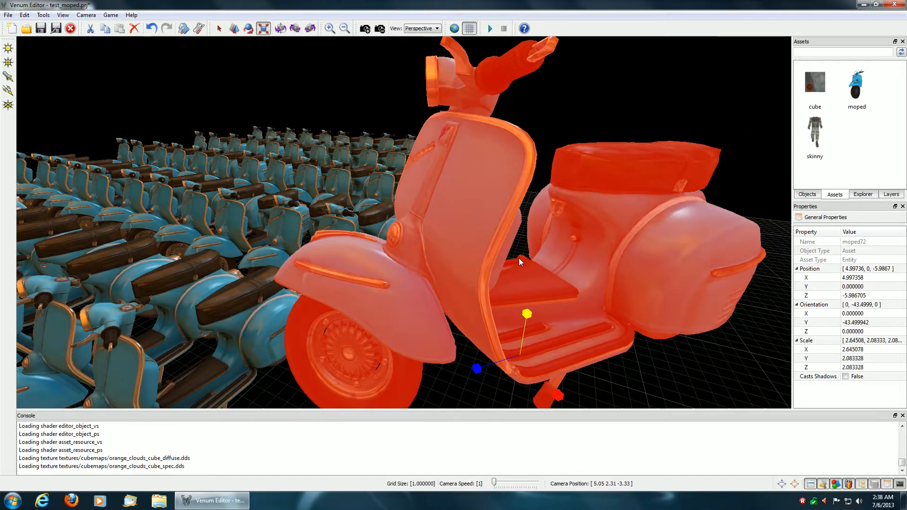
Step: Examine how the directional light falls on the enlarged moped and the rows of mopeds from several sides
{"action": "right_click_drag", "start_coordinate": [662, 368], "coordinate": [486, 312]}
{"action": "key", "text": "d"}
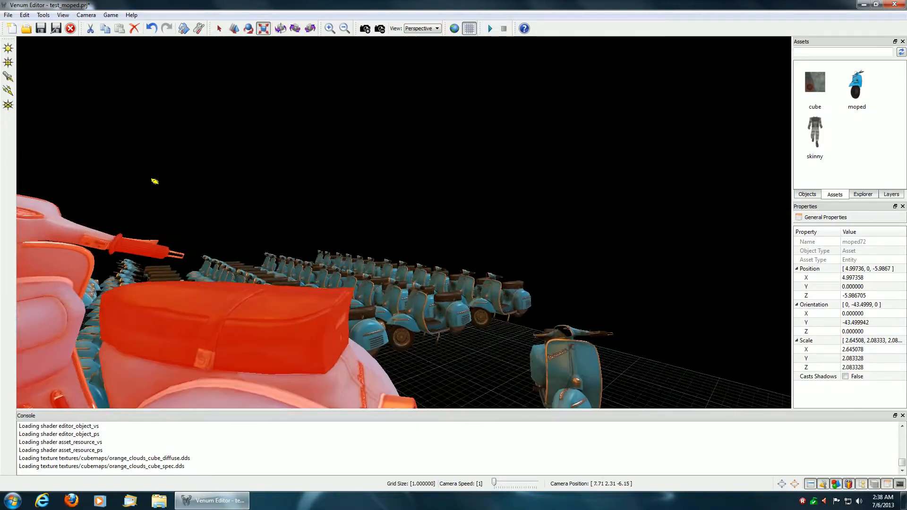
{"action": "key", "text": "w"}
{"action": "right_click_drag", "start_coordinate": [71, 167], "coordinate": [305, 163]}
{"action": "key", "text": "w"}
{"action": "right_click_drag", "start_coordinate": [404, 222], "coordinate": [330, 283]}
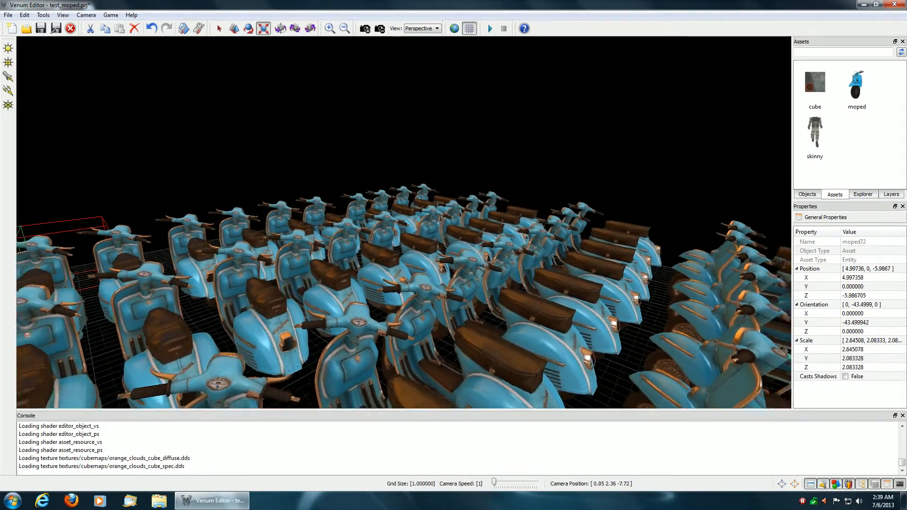
{"action": "key", "text": "s"}
{"action": "right_click_drag", "start_coordinate": [404, 222], "coordinate": [347, 196]}
{"action": "key", "text": "d"}
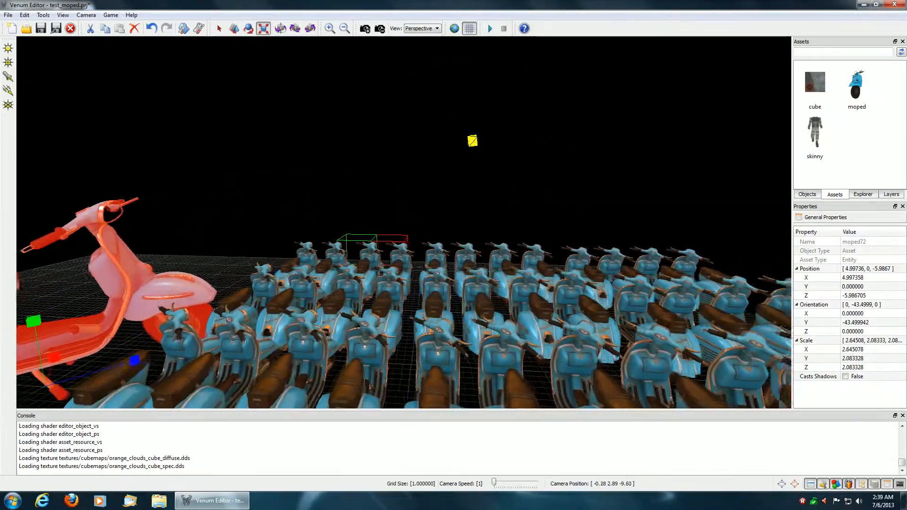
{"action": "right_click_drag", "start_coordinate": [404, 222], "coordinate": [404, 251]}
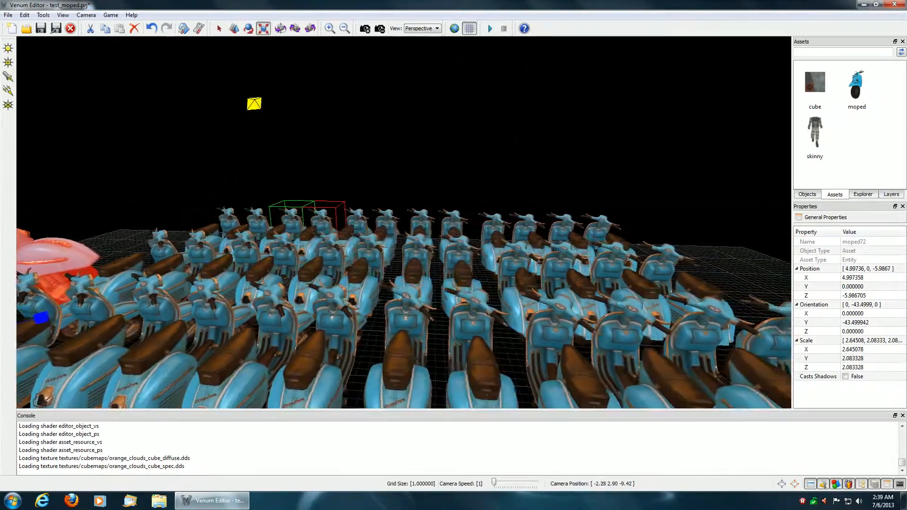